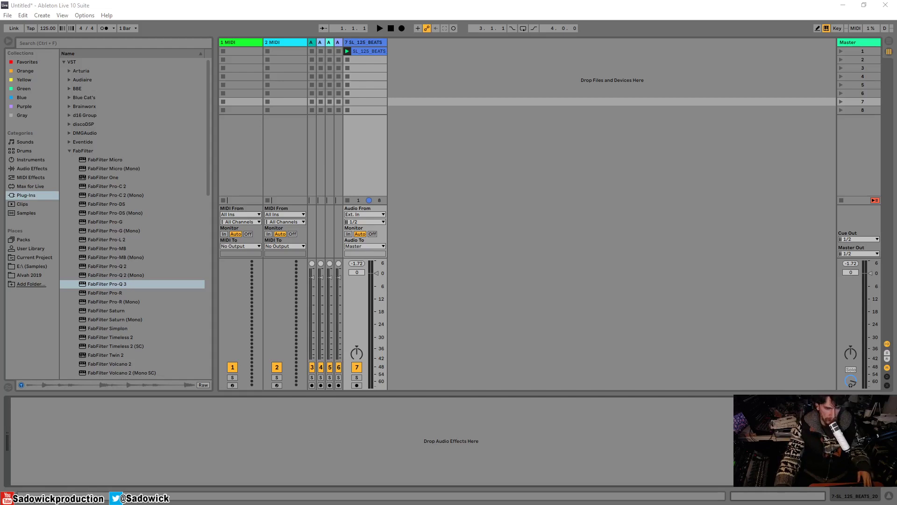
Load FabFilter Pro-Q 3 onto the 7-SL_125_BEATS track and position its window over the mixer.
click(105, 285)
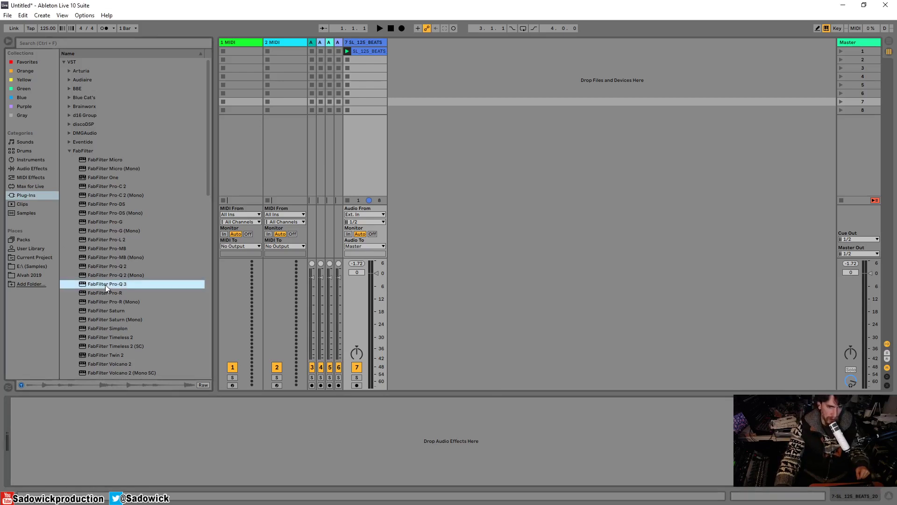
drag(133, 400, 152, 431)
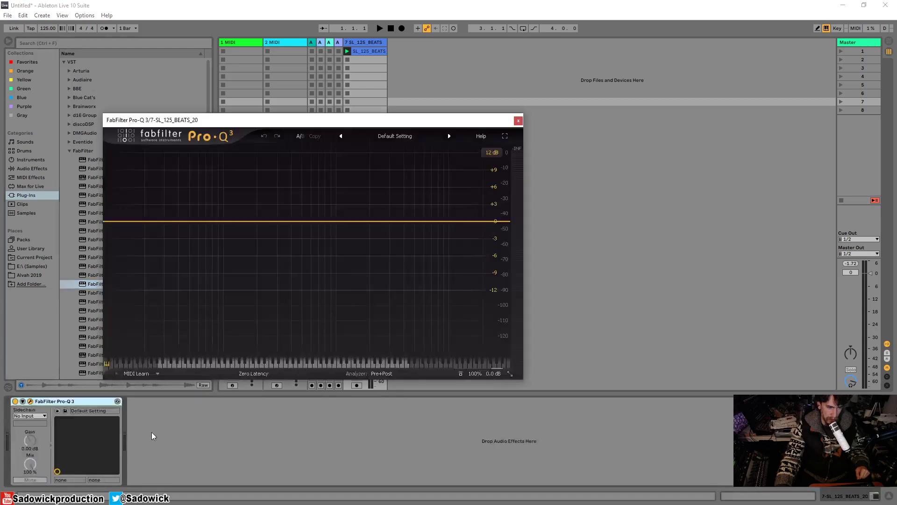
drag(399, 123, 354, 80)
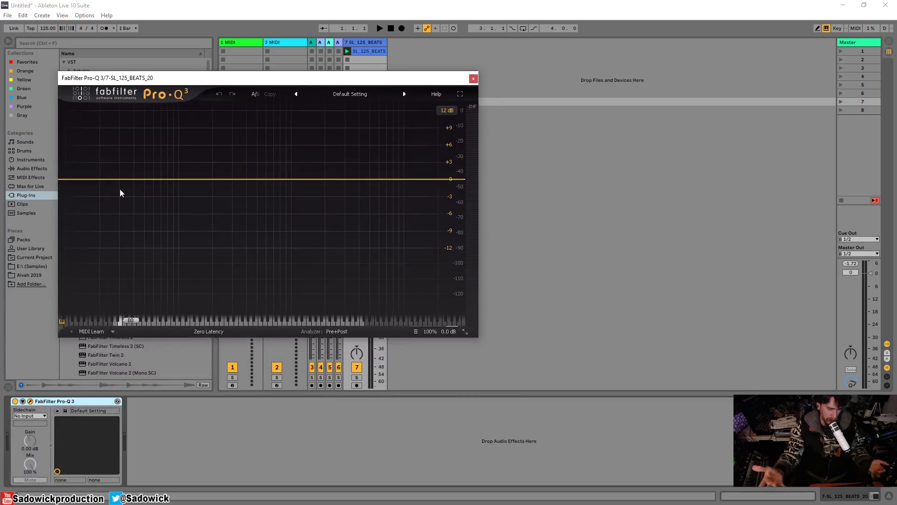
drag(287, 79, 252, 145)
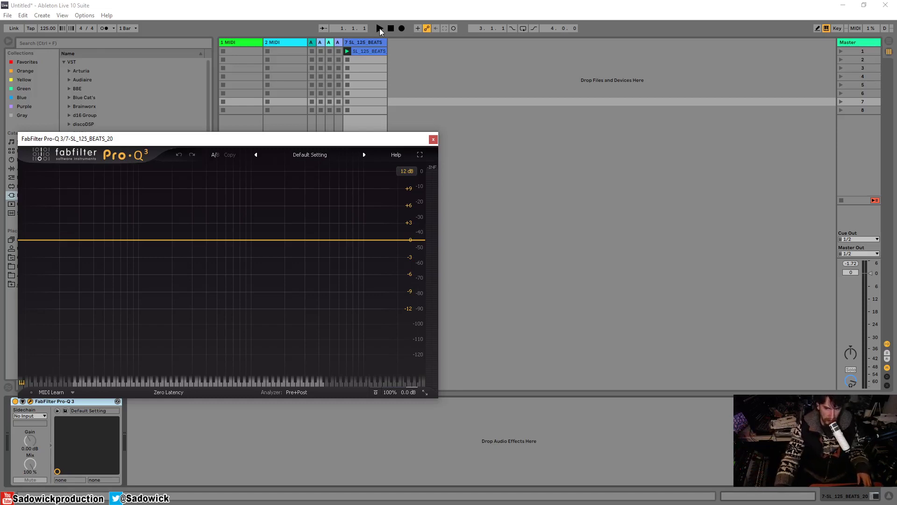
Play the beats clip to watch the Pro-Q 3 spectrum analyzer, then stop playback.
click(379, 29)
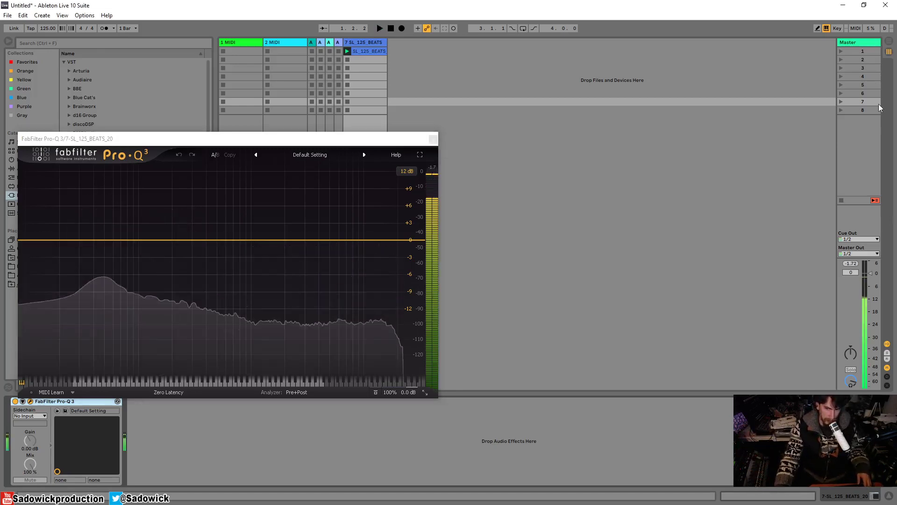
click(840, 50)
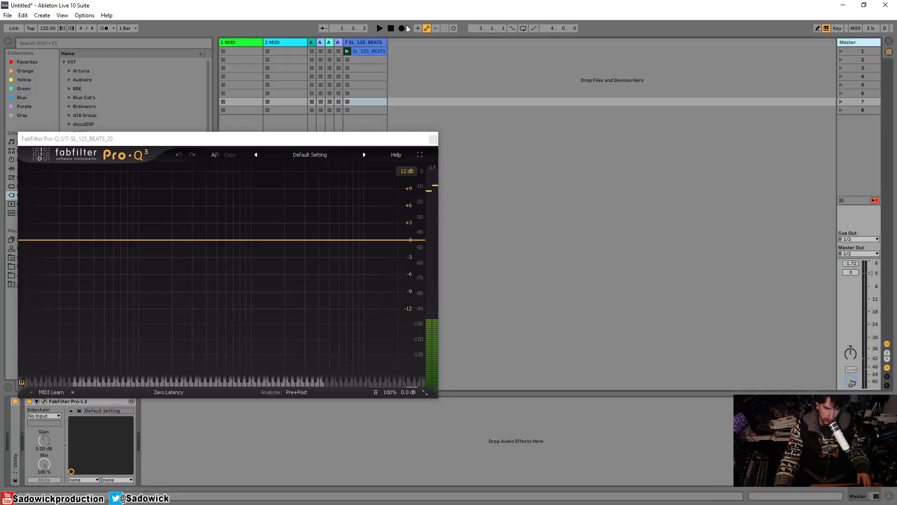
click(381, 29)
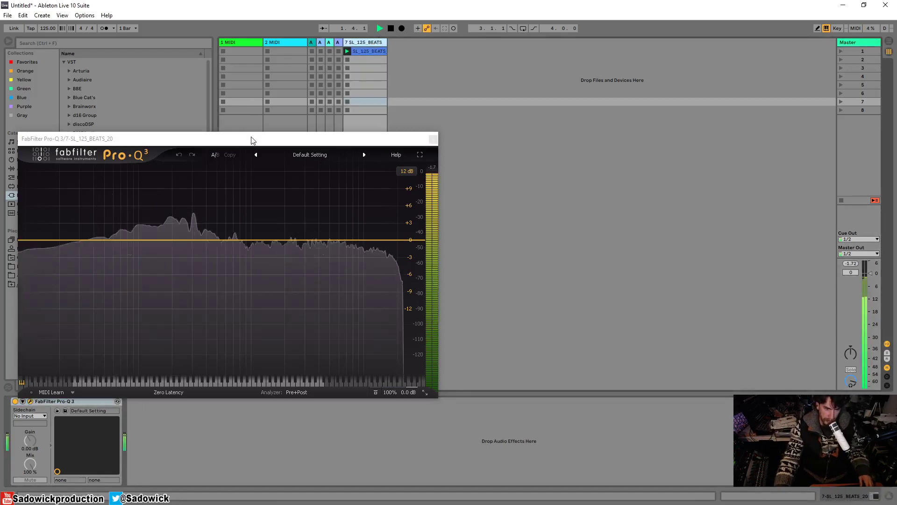
drag(252, 139, 324, 112)
key(space)
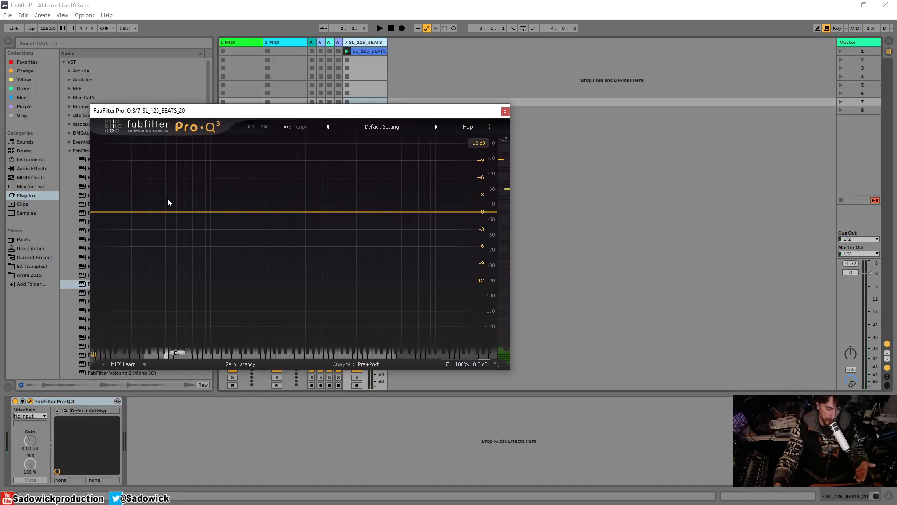
Add a low cut near 30 Hz and a high cut around 12 kHz.
click(106, 213)
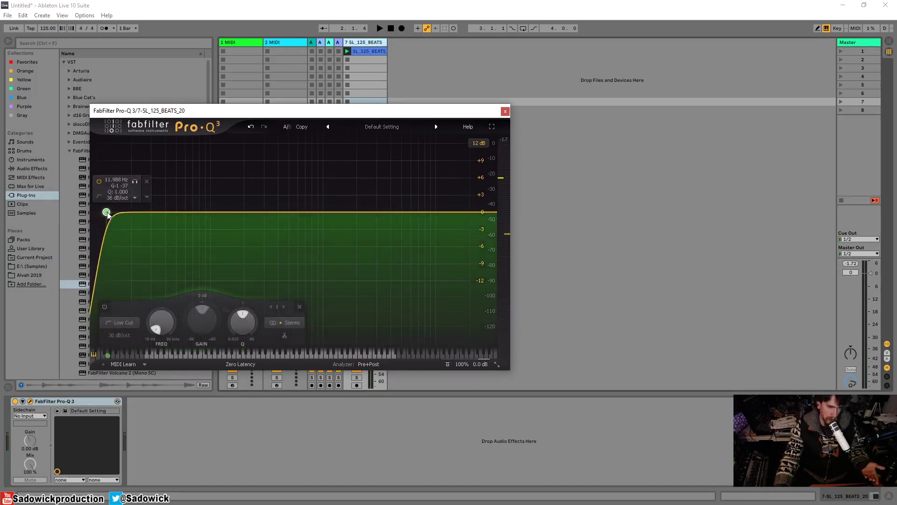
drag(107, 215, 155, 213)
scroll(155, 212, down, 2)
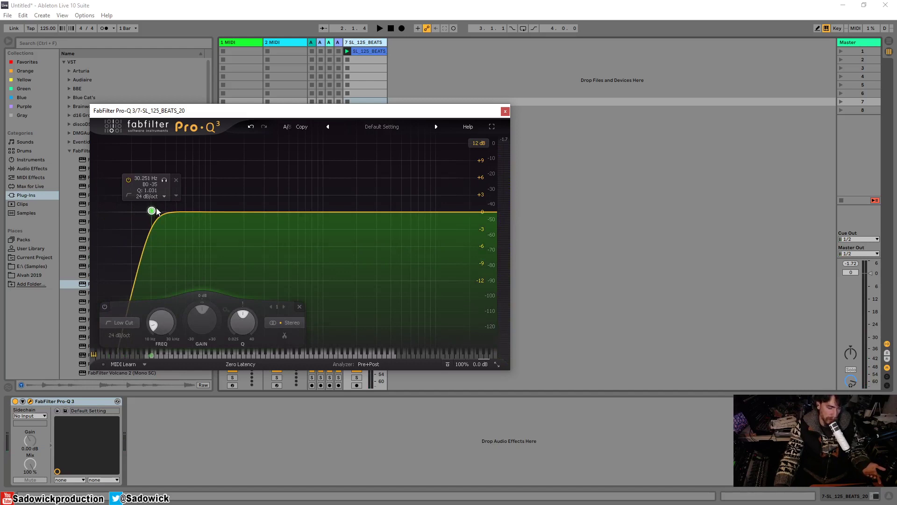
click(477, 213)
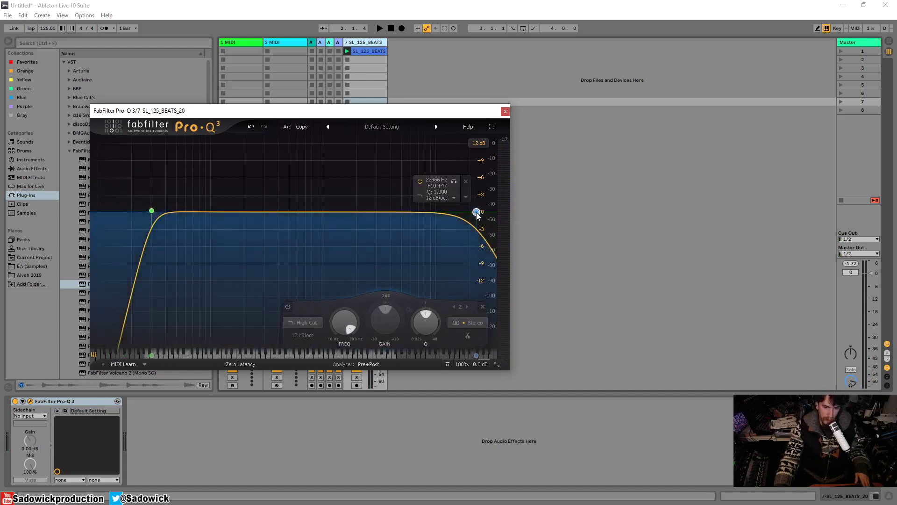
drag(476, 212, 446, 213)
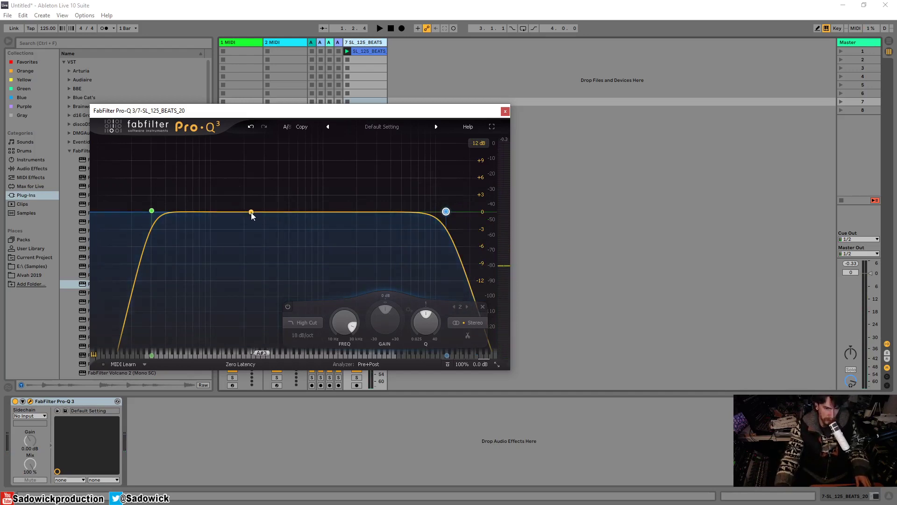
While playing, cut a -4.68 dB dip at 124 Hz and add a slight resonant bump to the low cut.
key(space)
drag(252, 213, 227, 241)
scroll(243, 248, up, 4)
key(space)
mouse_move(152, 211)
mouse_down()
mouse_move(152, 197)
mouse_move(152, 208)
mouse_up()
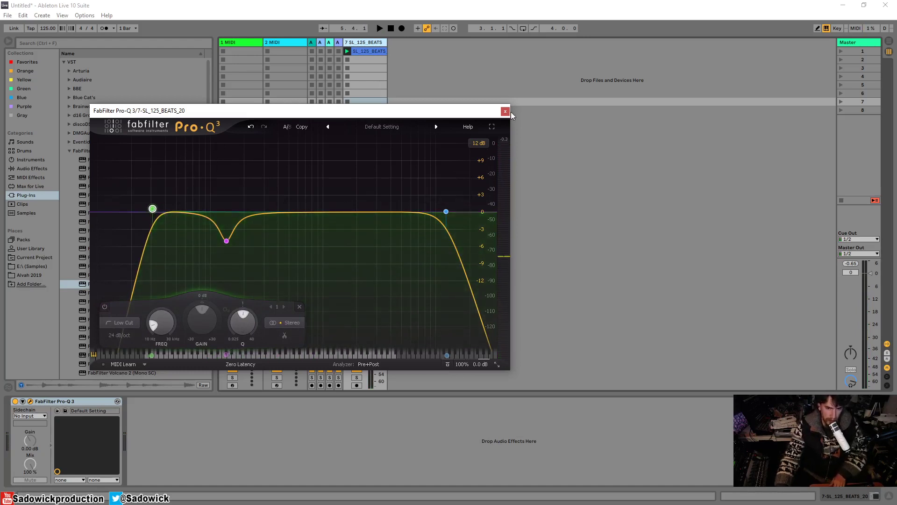
mouse_move(182, 231)
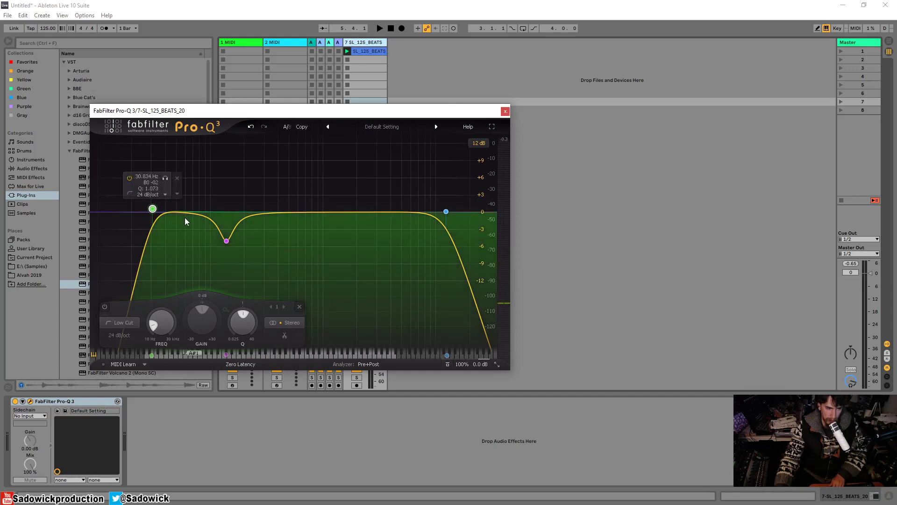
Close the first EQ window, fold the first Pro-Q 3, and load a second Pro-Q 3.
click(505, 112)
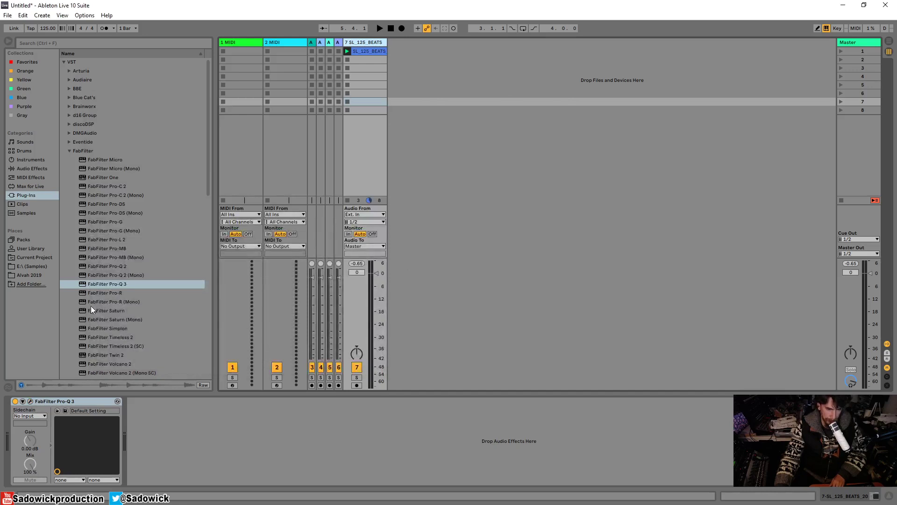
double_click(57, 400)
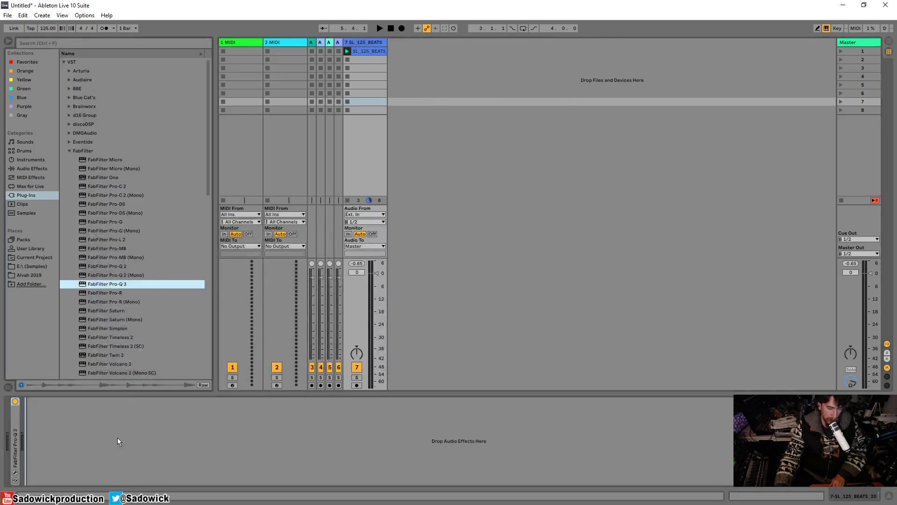
key(ctrl+z)
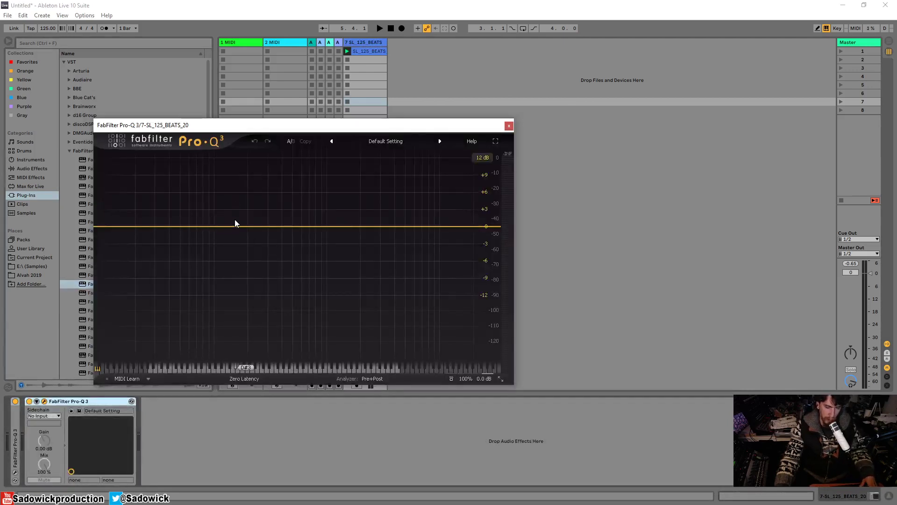
While playing, boost the lows around 98 Hz and add two mid dips, one near 1.2 kHz.
key(space)
drag(209, 234, 207, 211)
drag(312, 227, 279, 243)
scroll(273, 261, up, 5)
mouse_move(345, 231)
mouse_down()
mouse_move(338, 206)
mouse_move(338, 253)
mouse_move(337, 239)
mouse_up()
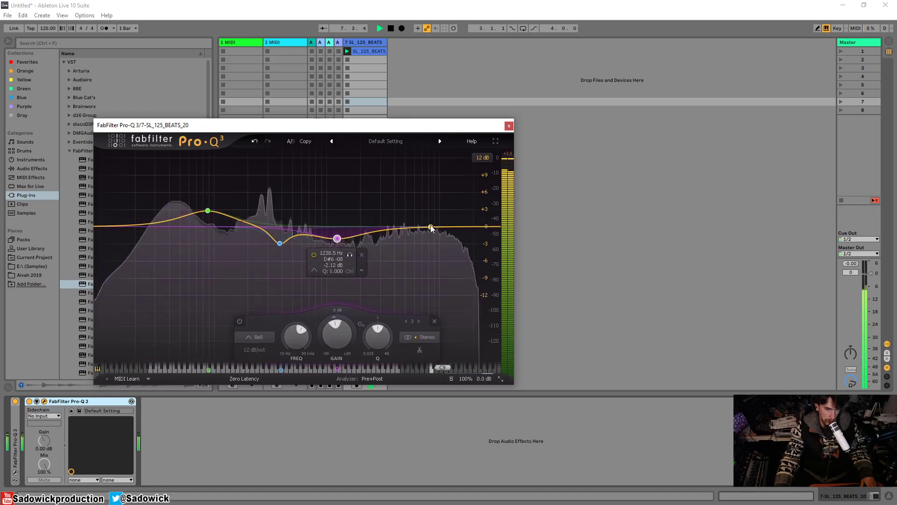
Add a fourth band as a high shelf at 2347 Hz, -3.35 dB, and nudge the third bell up.
drag(431, 228, 459, 227)
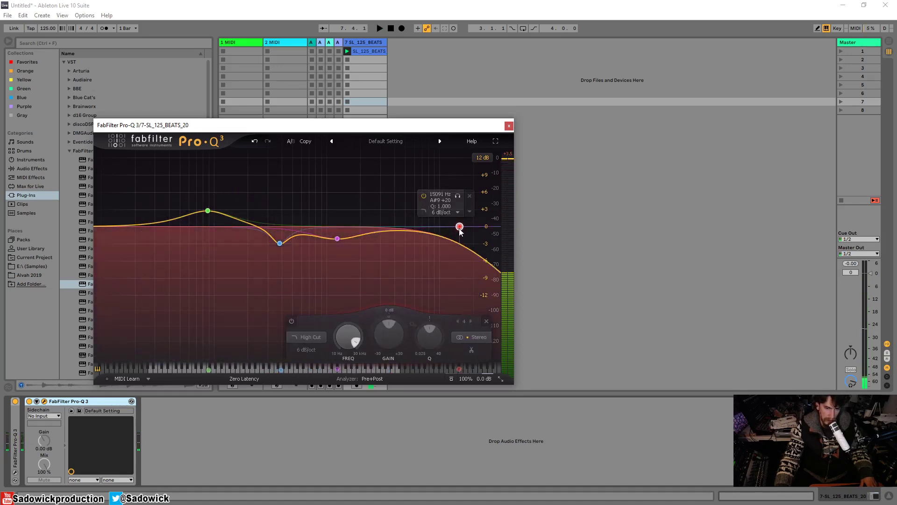
click(313, 338)
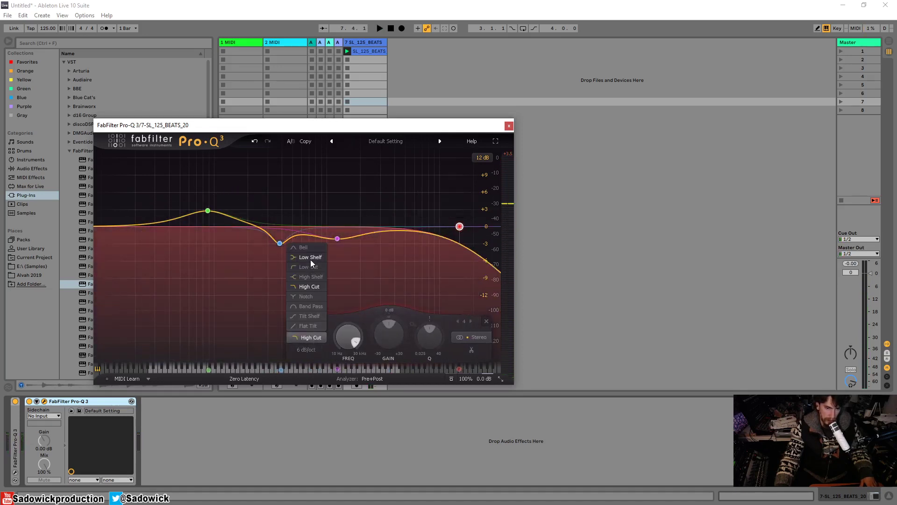
click(310, 260)
drag(459, 226, 388, 232)
click(295, 337)
click(314, 276)
key(space)
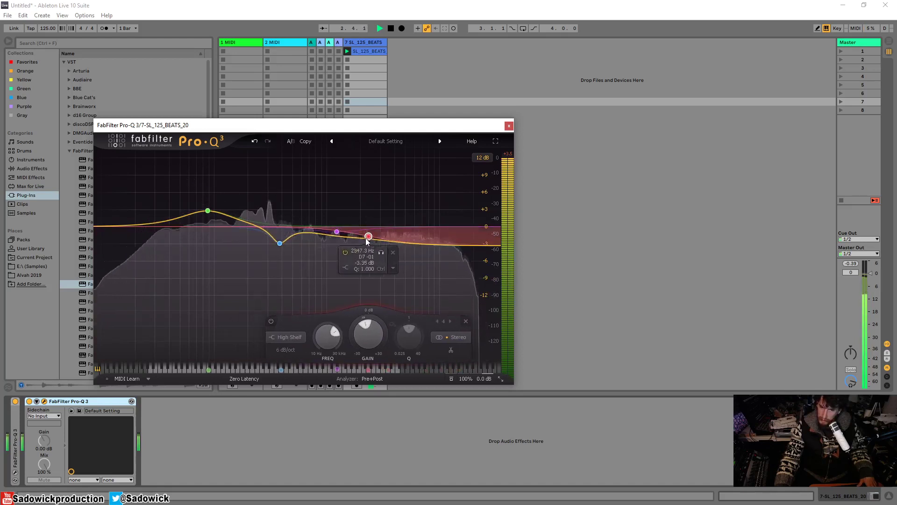
drag(336, 232, 330, 222)
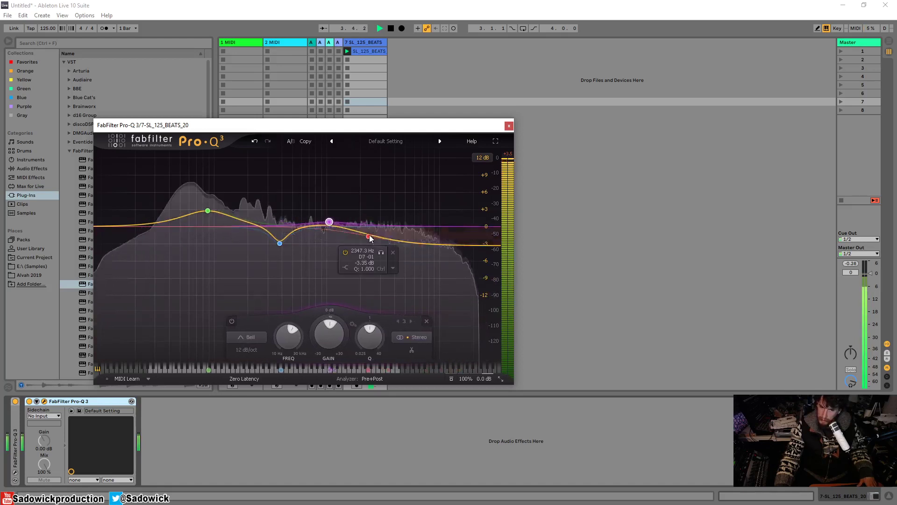
Close the second Pro-Q 3 window, fold it, and compare it bypassed versus active during playback.
click(509, 126)
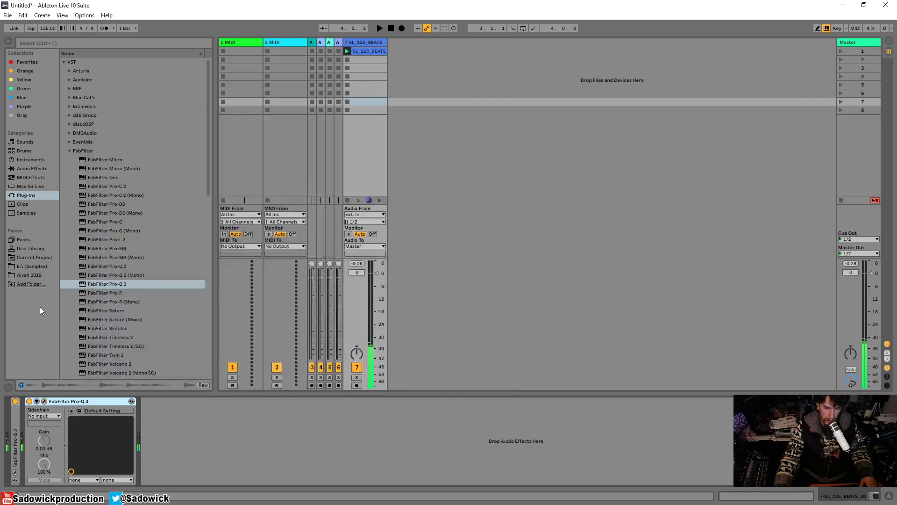
click(37, 401)
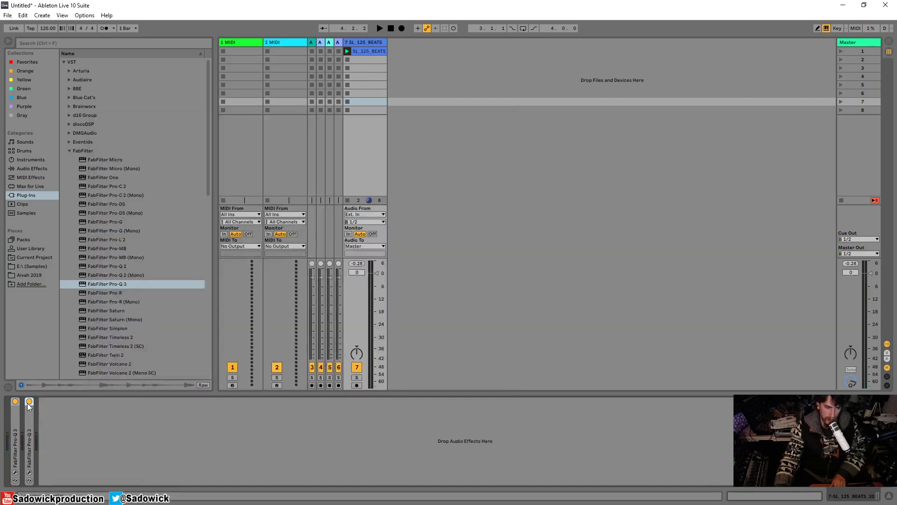
click(29, 401)
key(space)
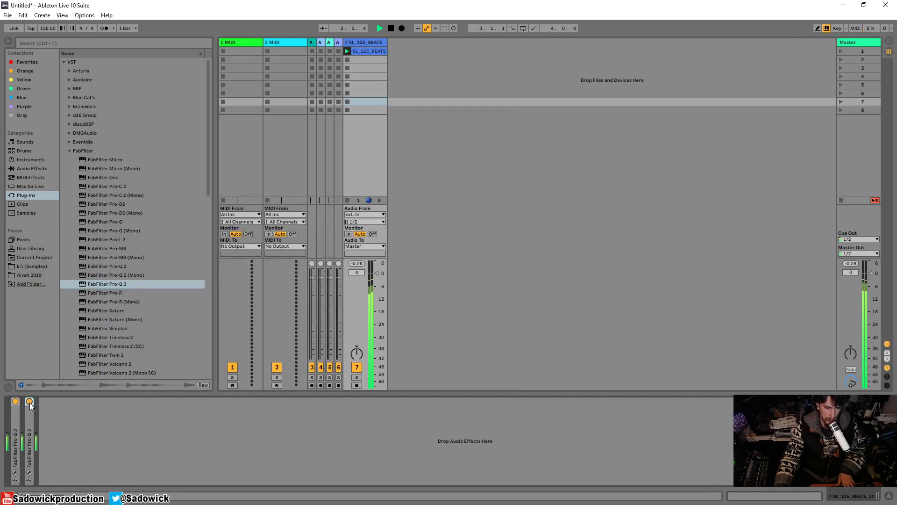
double_click(34, 416)
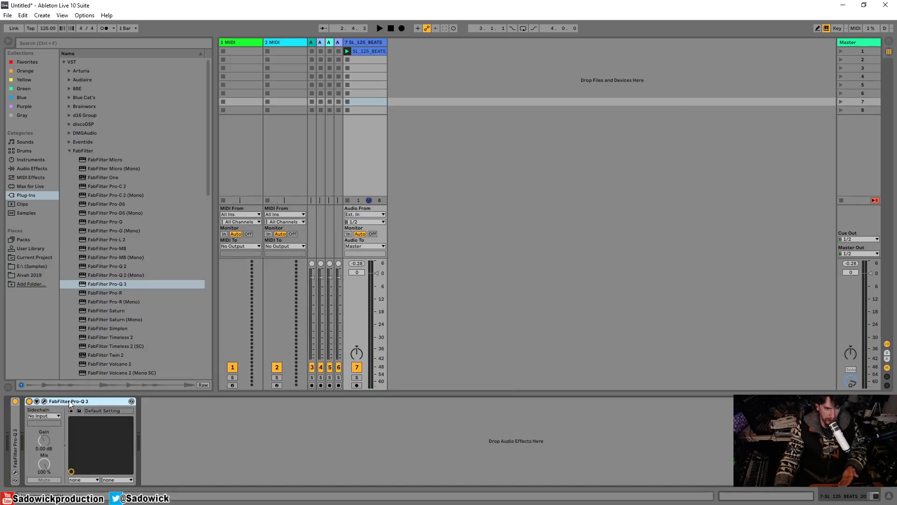
double_click(69, 400)
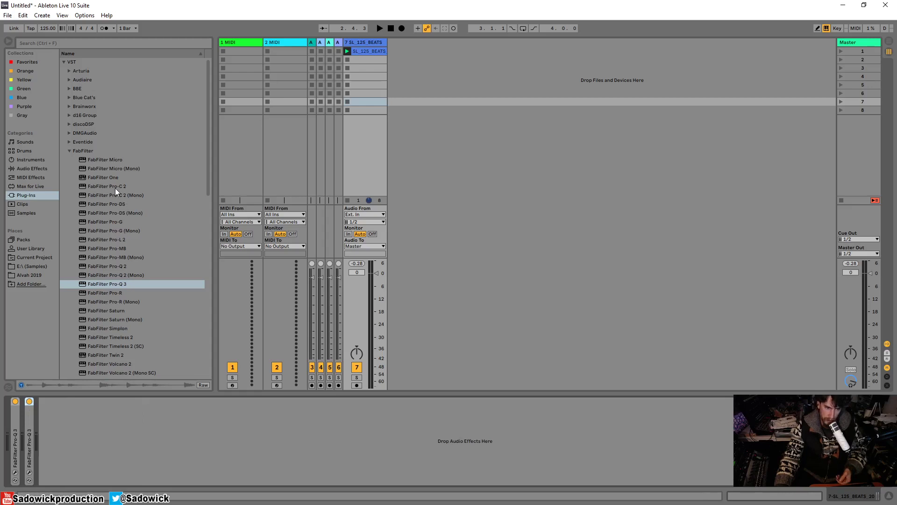
Add FabFilter Pro-C 2 after the EQs and set its compression style to Bus.
drag(115, 187, 122, 425)
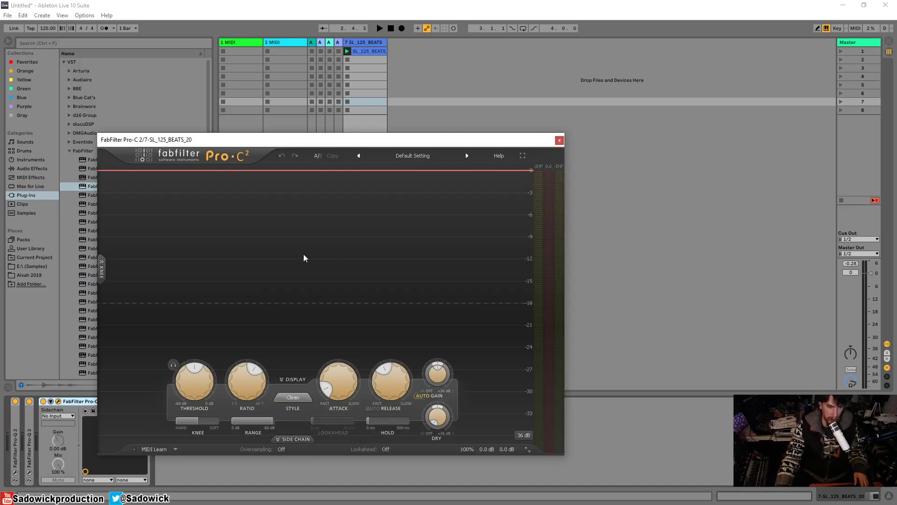
drag(341, 145, 303, 93)
click(255, 346)
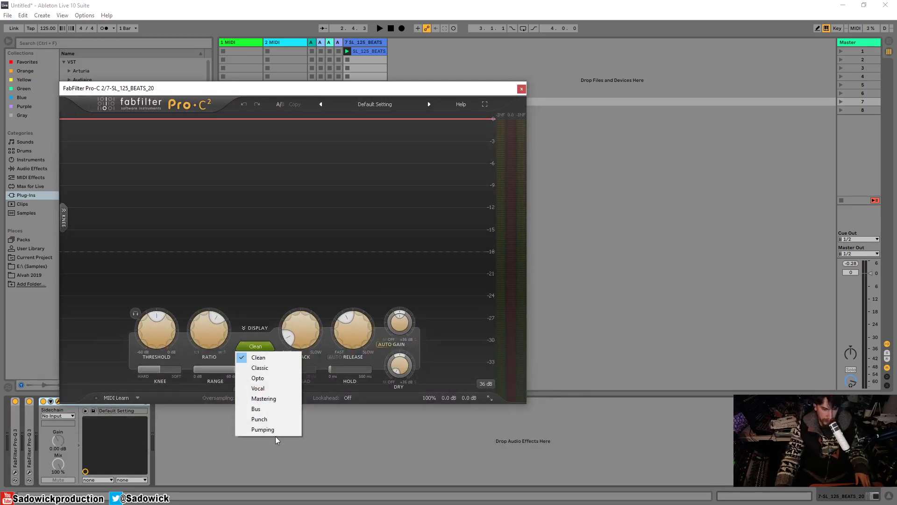
click(266, 409)
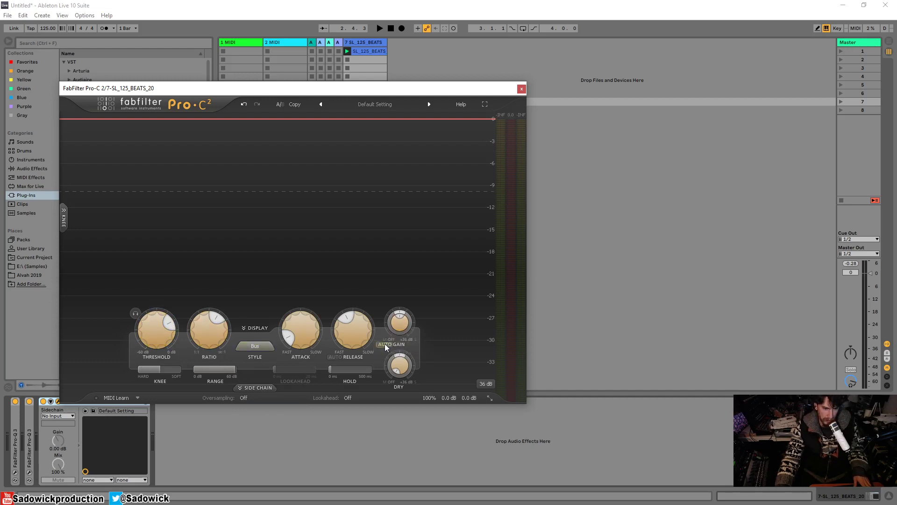
While playing, set the Pro-C 2 threshold to about -6 dB and ratio to 5.66:1.
key(space)
drag(156, 329, 156, 321)
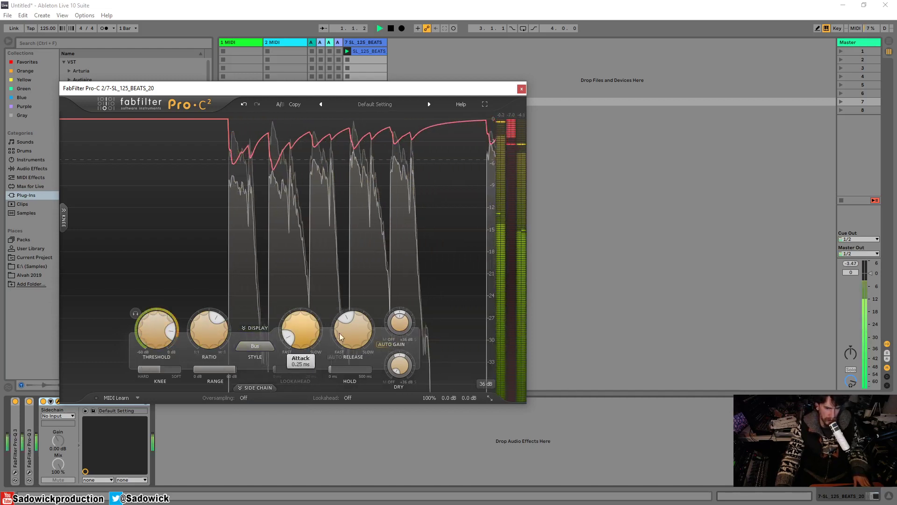
drag(206, 333, 180, 330)
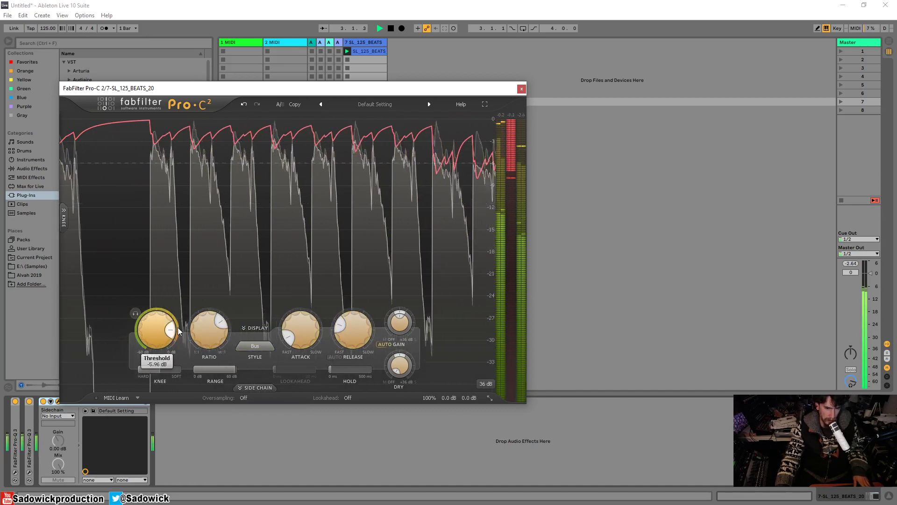
key(space)
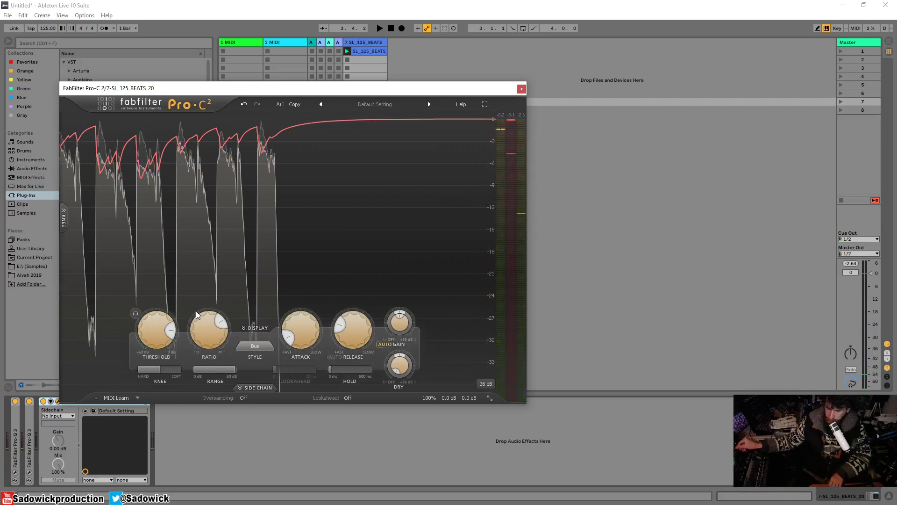
Close the Pro-C 2 window, lower track 7 to -2.8 dB, fold Pro-C 2, and expand the second Pro-Q 3.
click(521, 89)
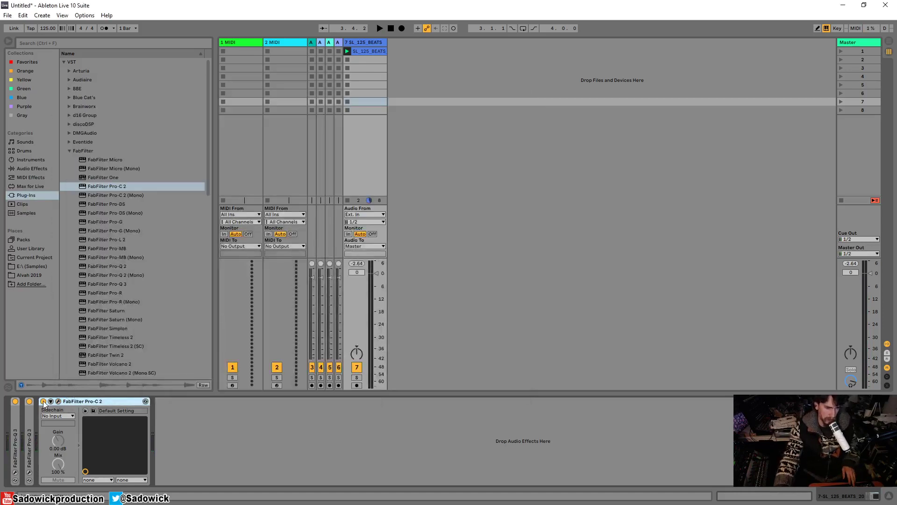
key(space)
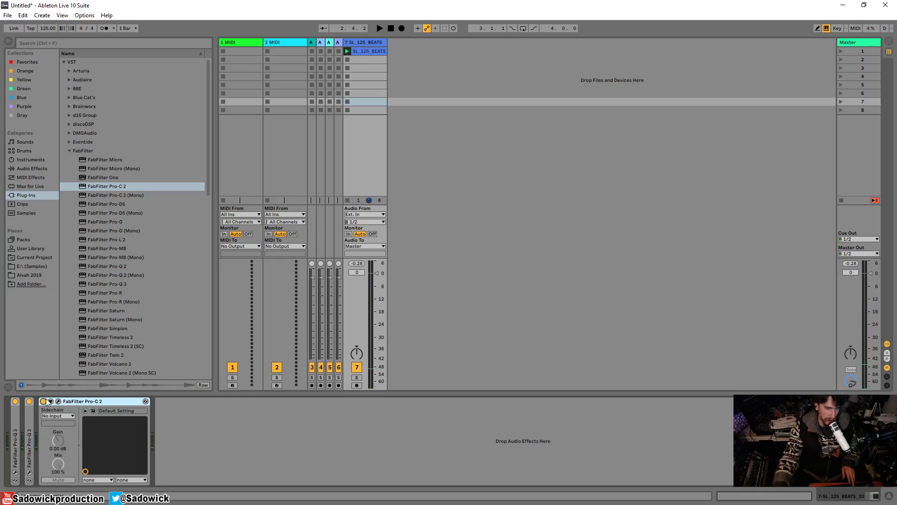
drag(376, 274, 377, 278)
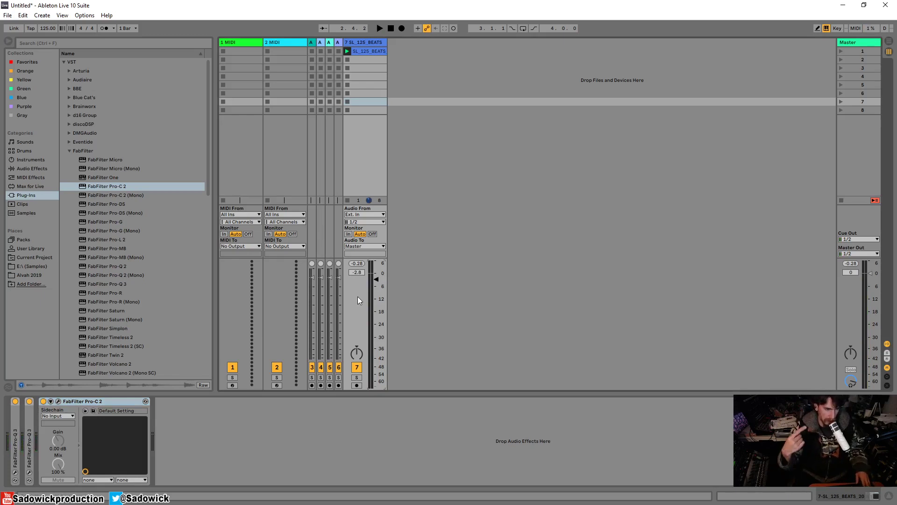
double_click(76, 400)
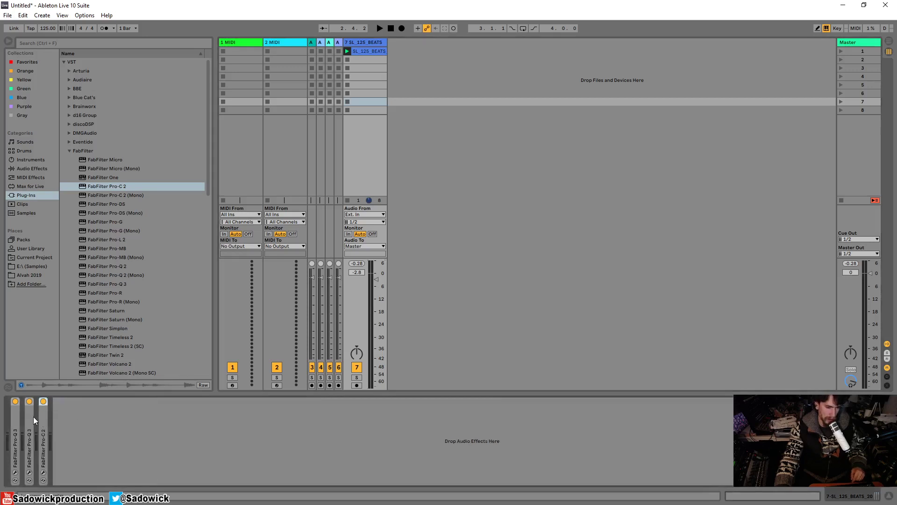
double_click(30, 416)
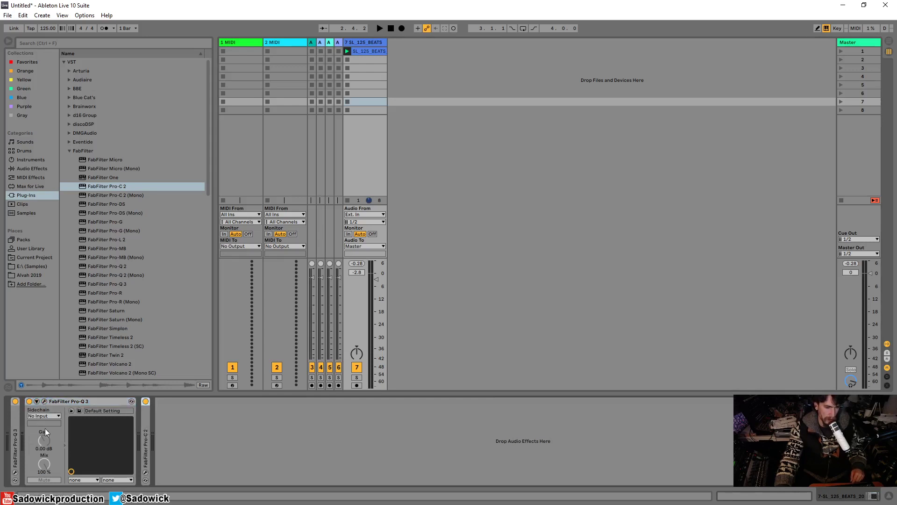
Expand Pro-C 2, open its window, and A/B the preceding Pro-Q 3 off and on during playback.
double_click(142, 448)
click(162, 402)
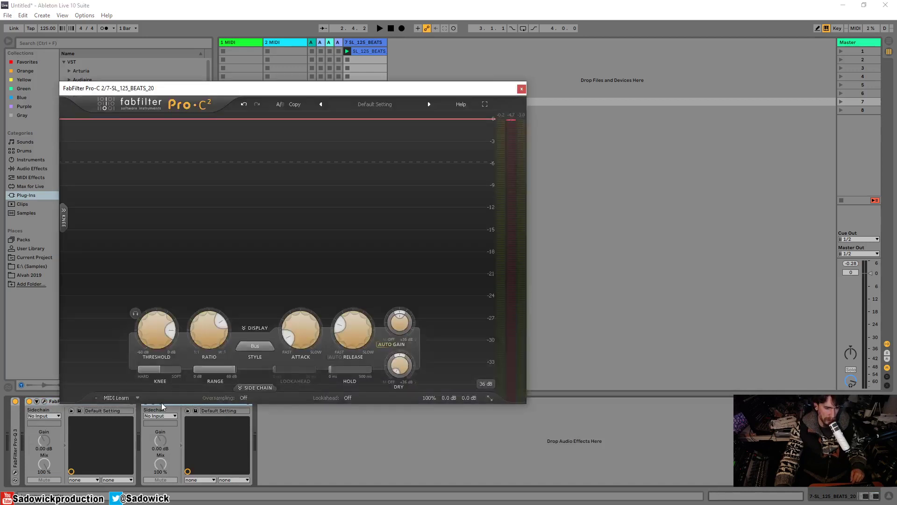
drag(460, 88, 464, 39)
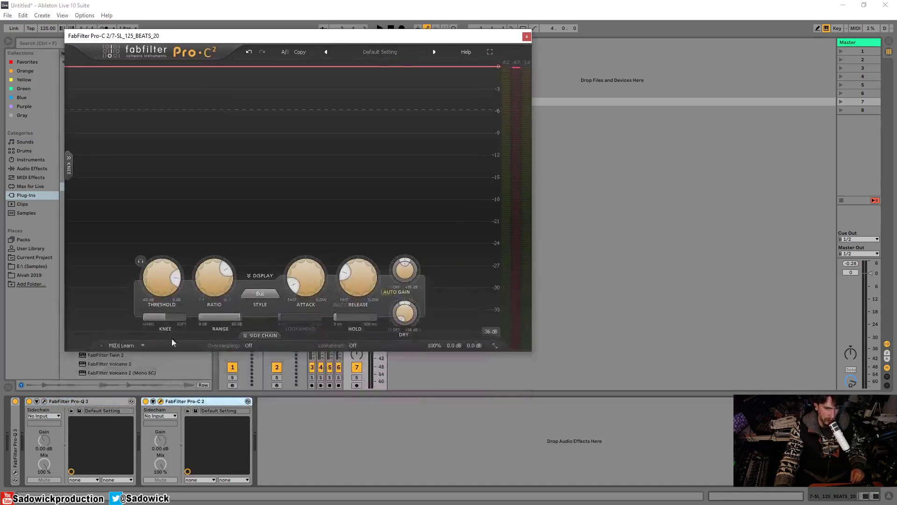
key(space)
click(29, 402)
click(30, 401)
key(space)
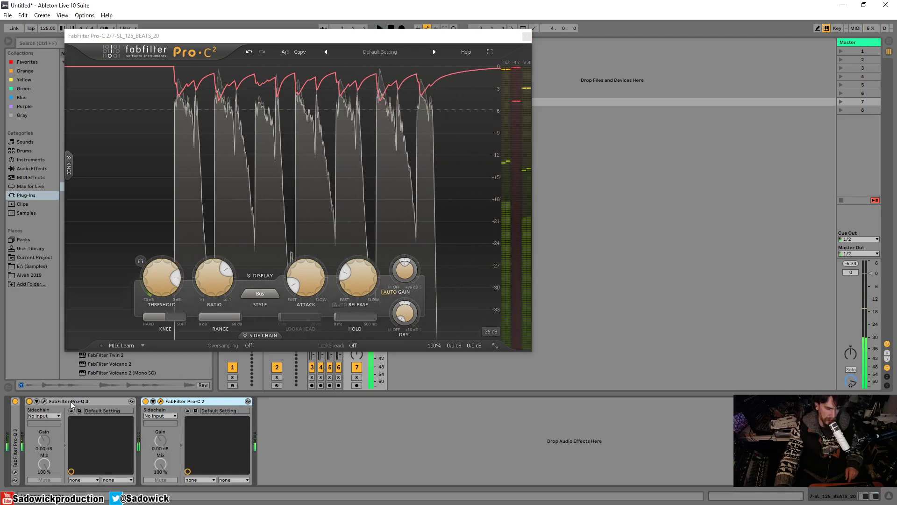
Open the Pro-Q 3 window to inspect its curve, then close both the Pro-Q 3 and Pro-C 2 windows.
click(44, 401)
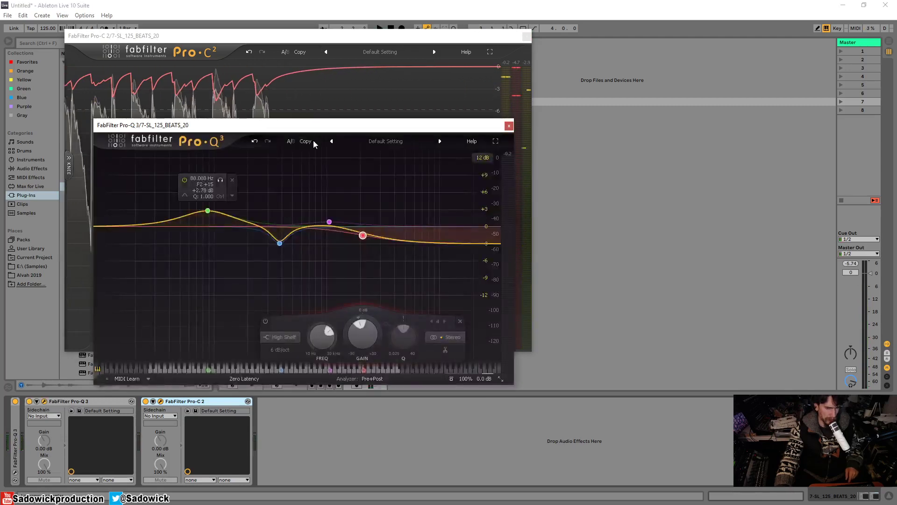
drag(314, 125, 249, 146)
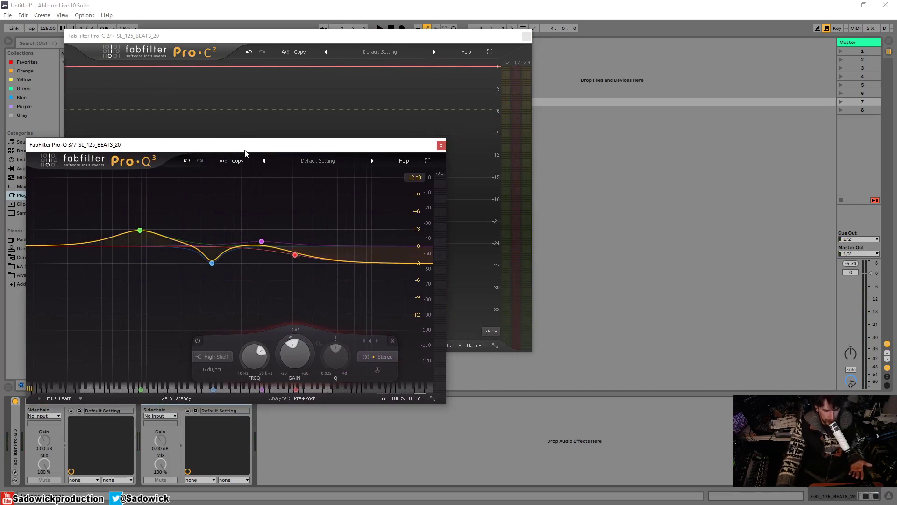
mouse_move(262, 279)
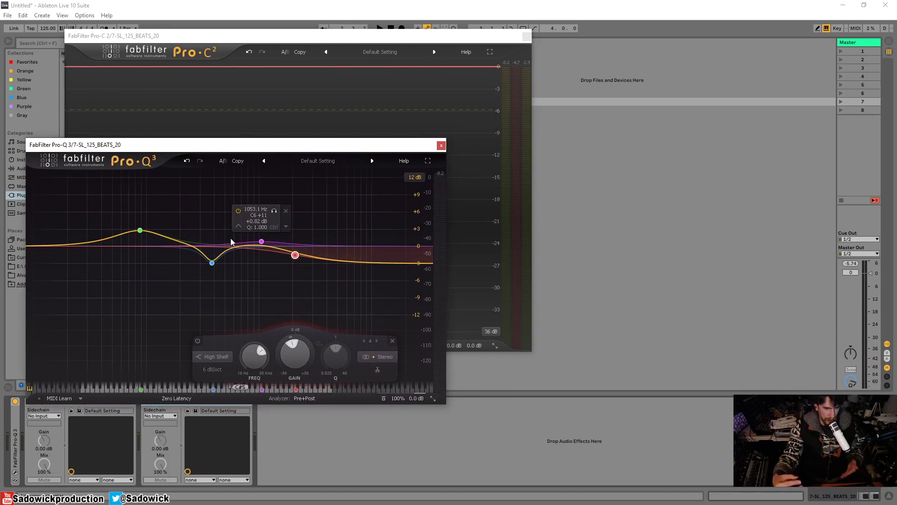
mouse_move(174, 261)
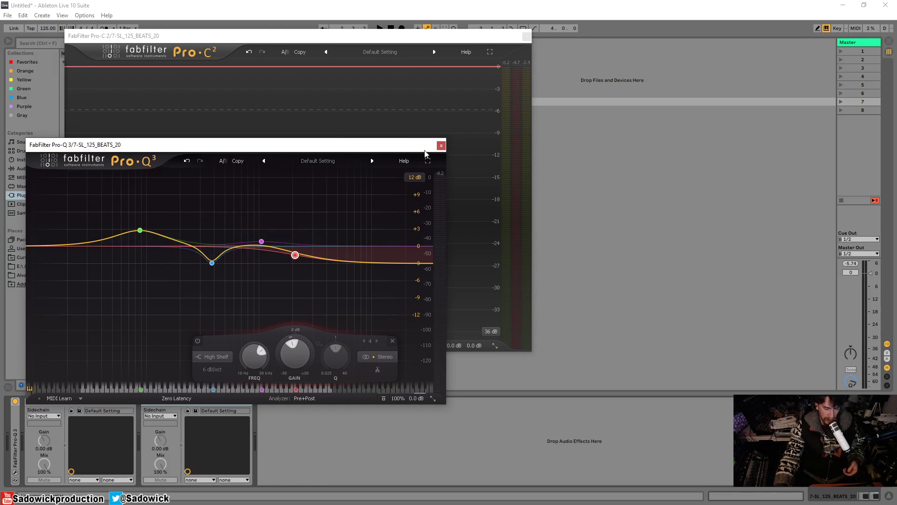
click(441, 146)
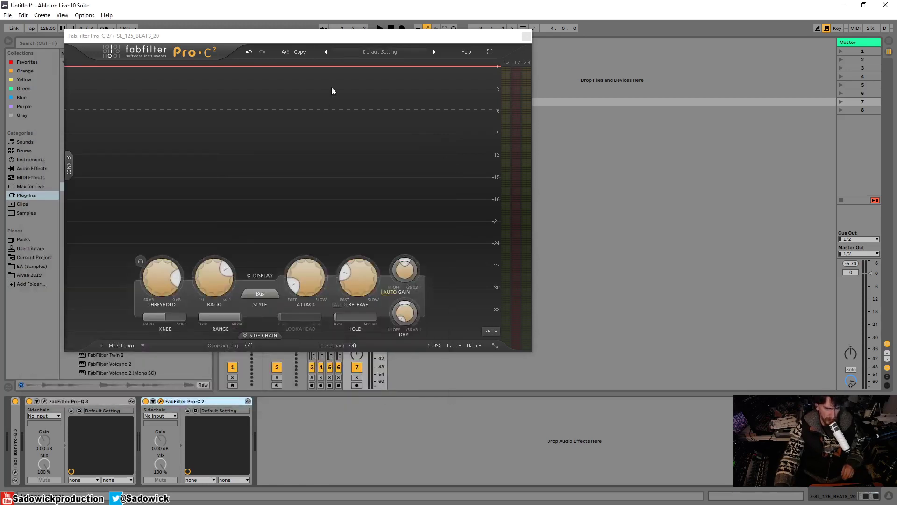
click(526, 37)
Fold the Pro-Q 3 and Pro-C 2, load a third Pro-Q 3, and add a bell dip near 282 Hz.
double_click(96, 400)
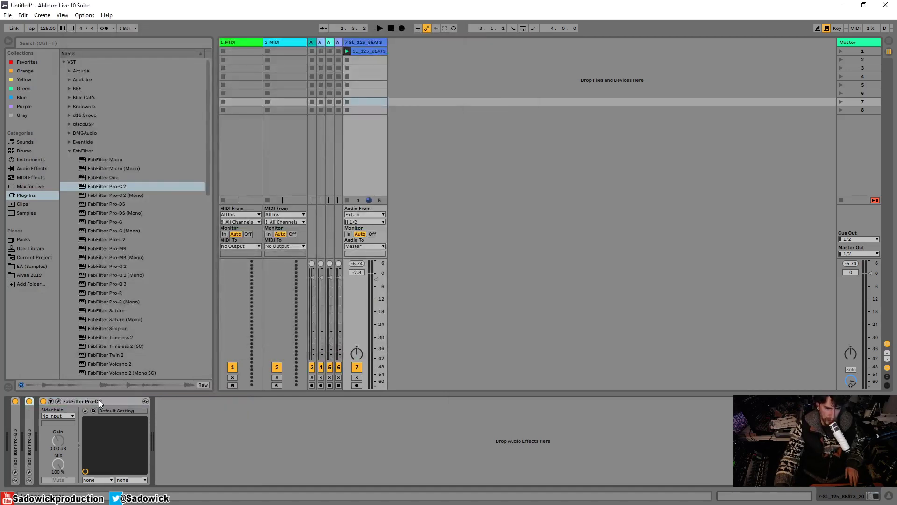
double_click(99, 400)
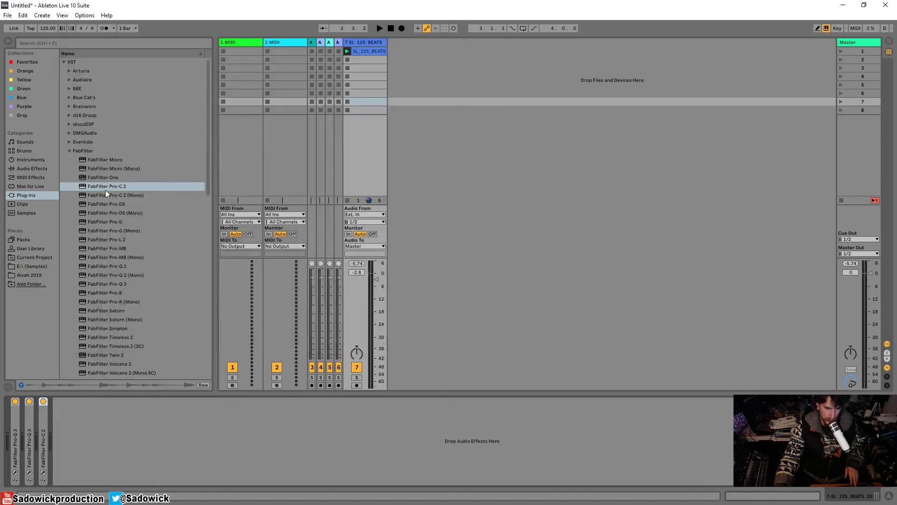
double_click(116, 285)
key(space)
mouse_move(213, 260)
mouse_down()
mouse_move(202, 282)
mouse_move(200, 263)
mouse_up()
key(space)
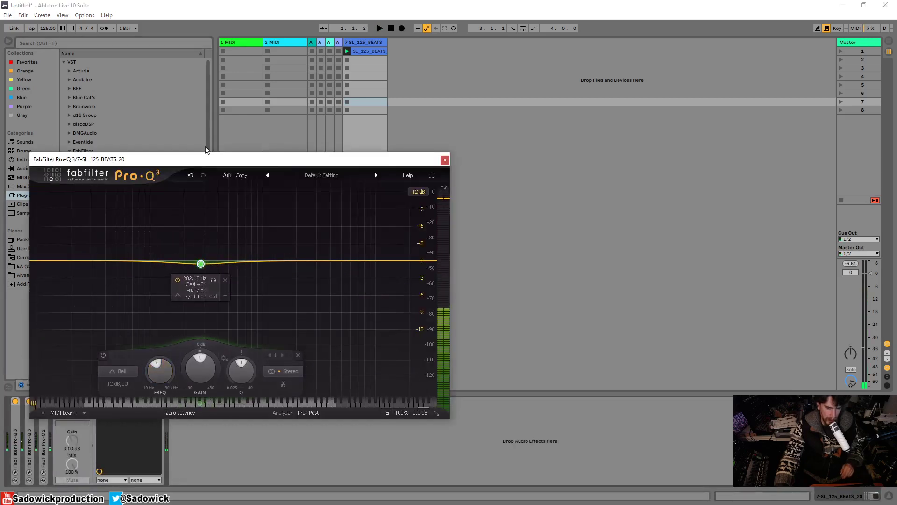
drag(207, 154, 273, 93)
key(space)
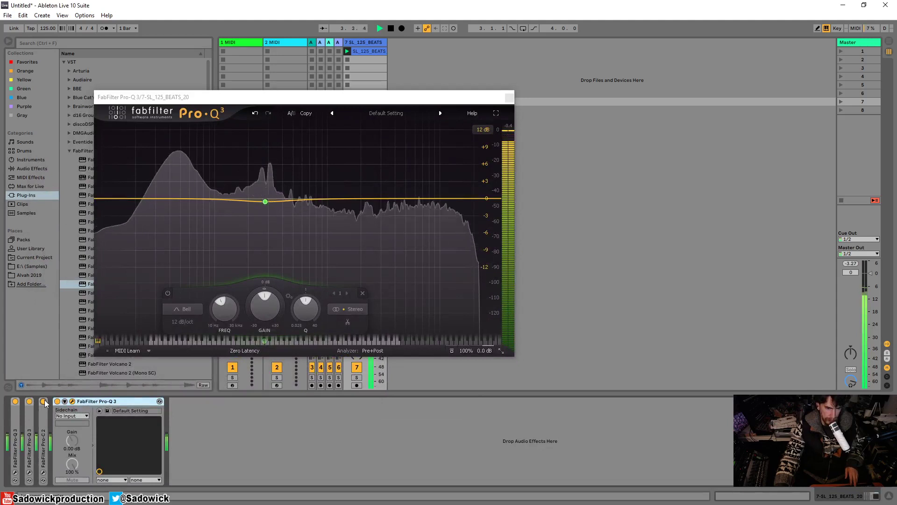
key(space)
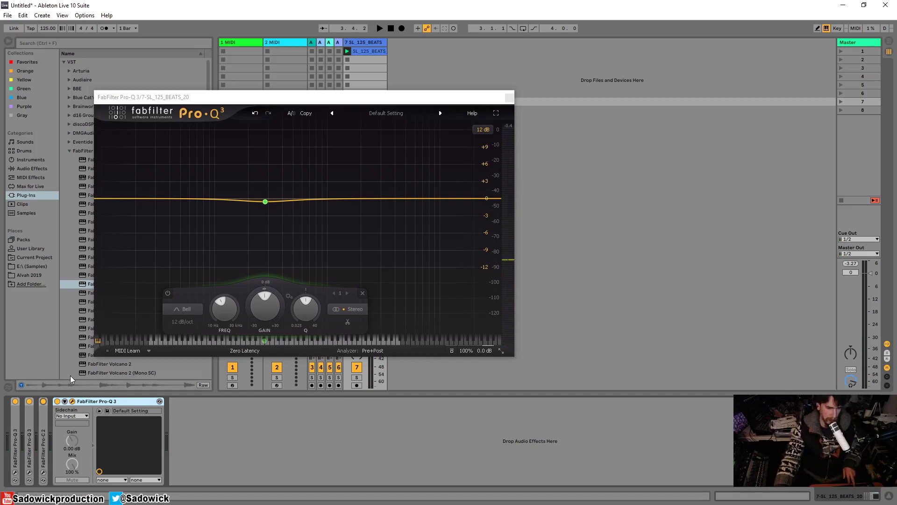
Move the bell to about 1940 Hz, -3.67 dB, add a 9.5 kHz high shelf and an 11.8 kHz boost.
mouse_move(271, 203)
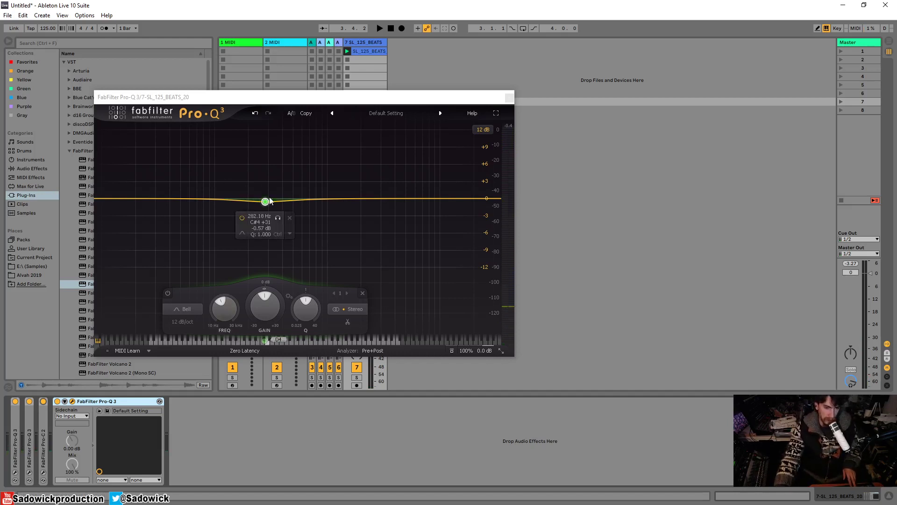
key(space)
drag(265, 202, 330, 208)
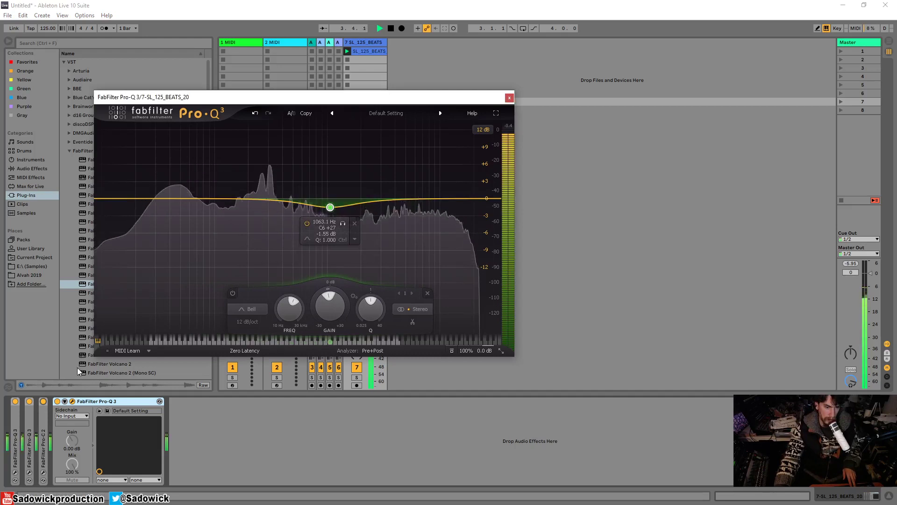
click(47, 404)
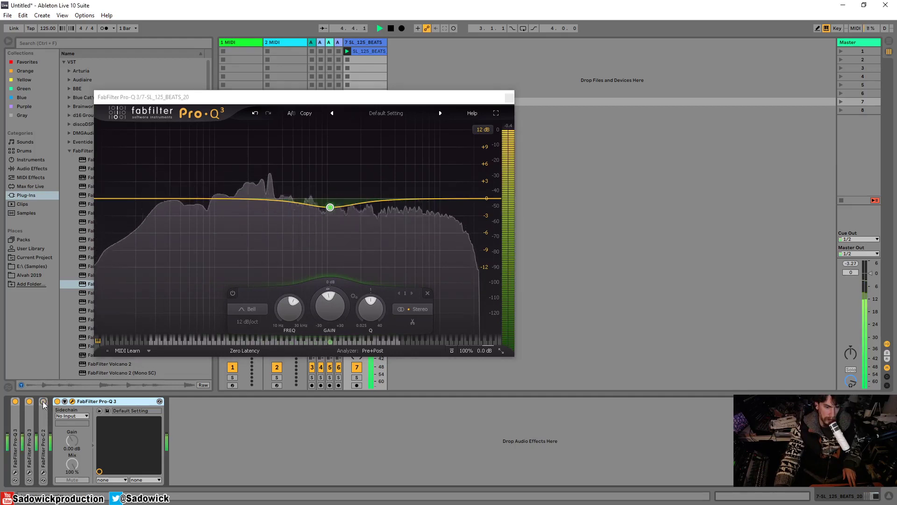
mouse_move(330, 207)
mouse_down()
mouse_move(332, 221)
mouse_move(370, 221)
mouse_move(349, 182)
mouse_move(348, 225)
mouse_move(344, 209)
mouse_move(333, 210)
mouse_up()
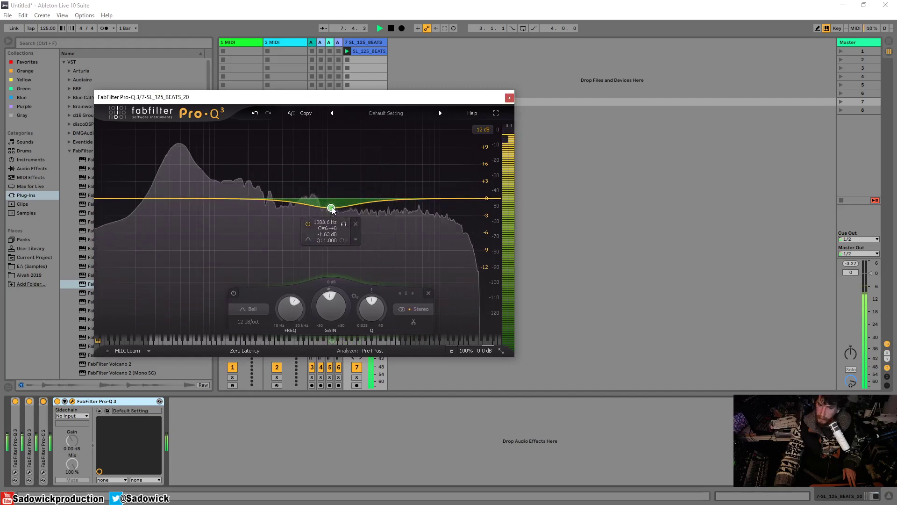
drag(446, 201, 472, 215)
drag(419, 206, 447, 178)
Add a bell around 1.1 kHz and a low-mid dip near 274 Hz.
click(403, 201)
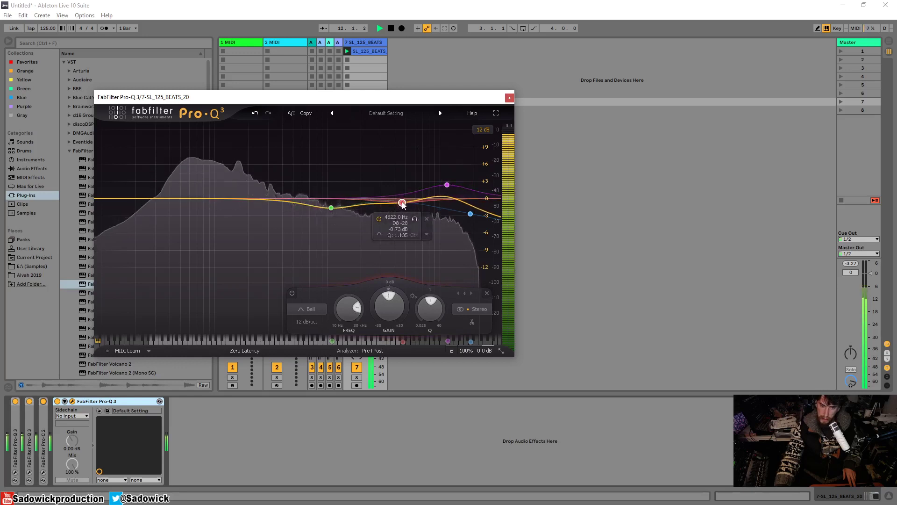
click(331, 208)
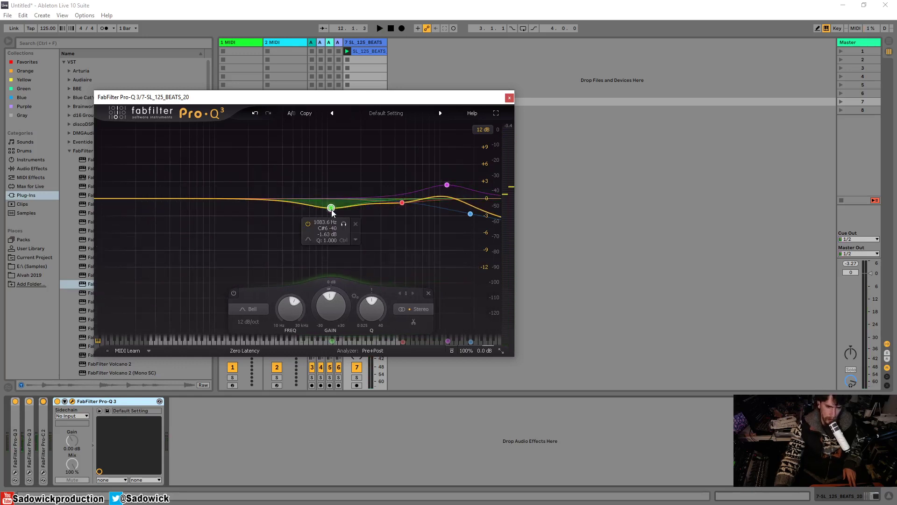
click(263, 201)
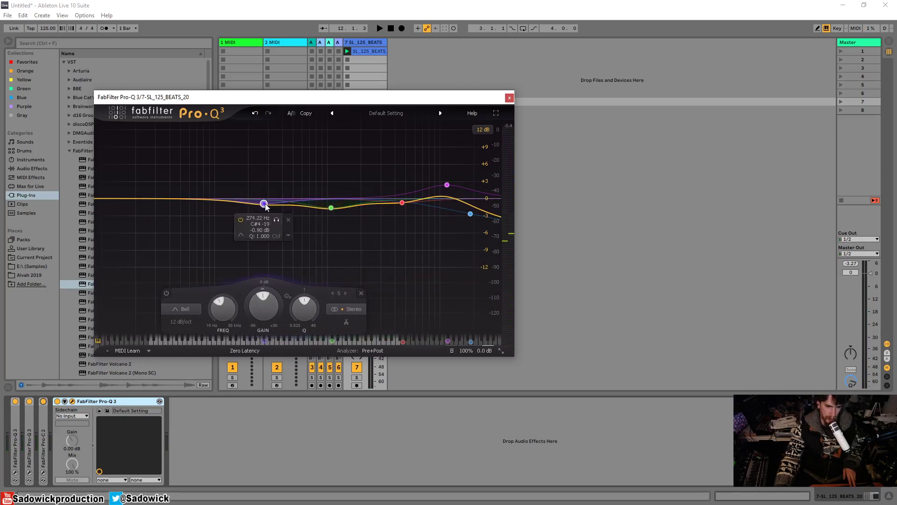
key(space)
drag(262, 202, 263, 236)
click(276, 211)
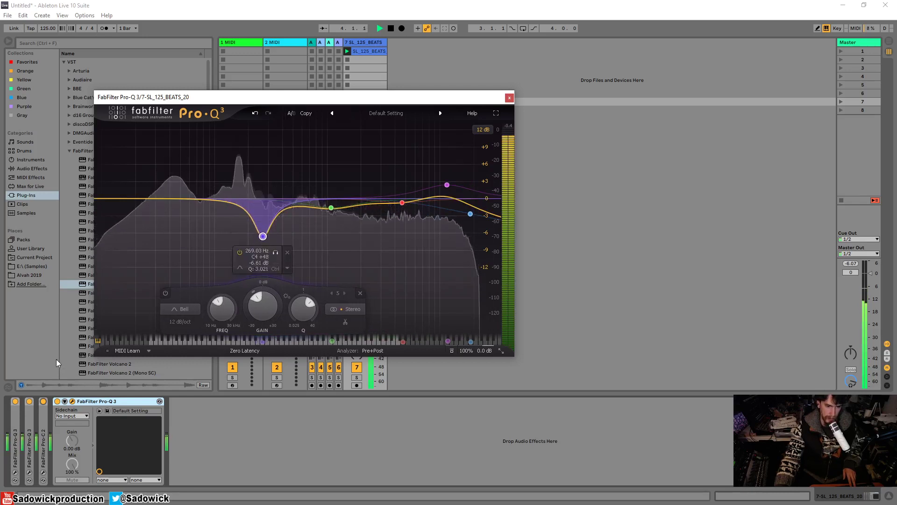
Toggle the Pro-C 2 compressor off and back on to compare the sound.
click(58, 402)
click(57, 402)
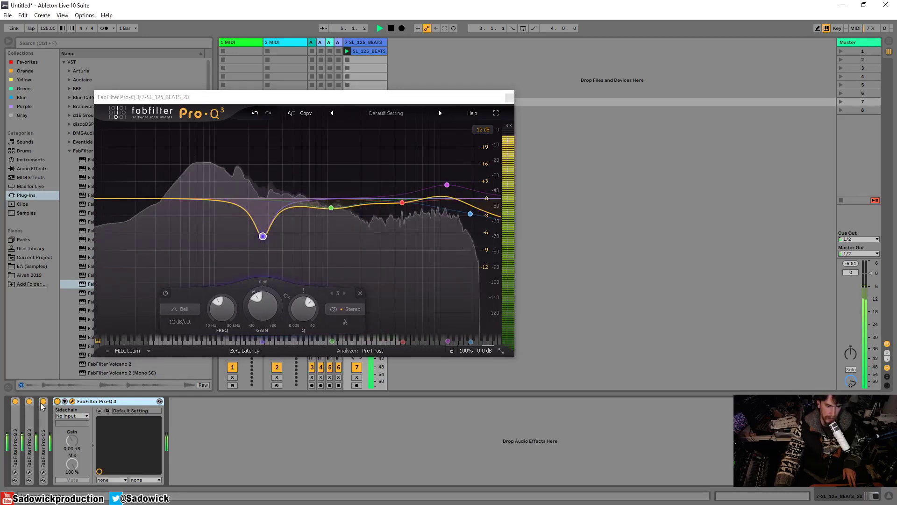
click(44, 402)
click(43, 402)
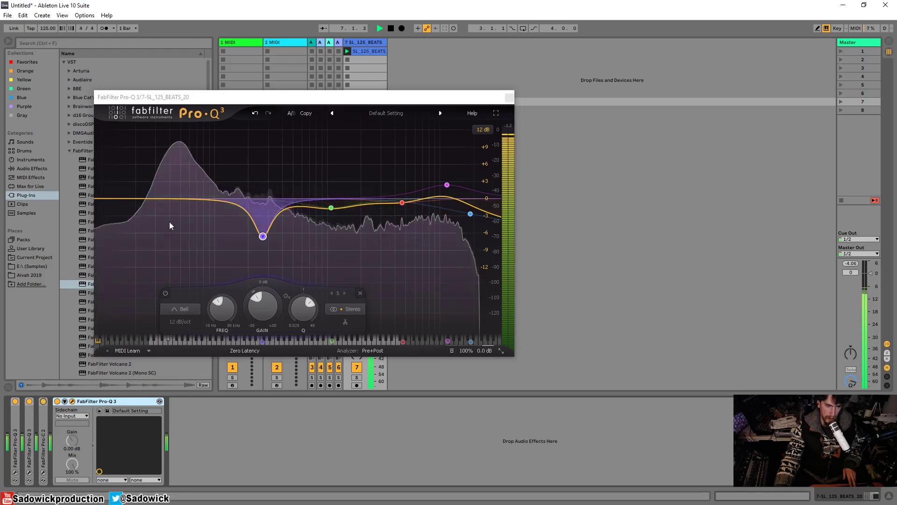
Add a nearly flat bell band and a low cut near 27 Hz, then close and fold the Pro-Q 3.
double_click(209, 199)
mouse_move(209, 198)
mouse_down()
mouse_move(207, 180)
mouse_move(206, 196)
mouse_up()
key(space)
double_click(108, 196)
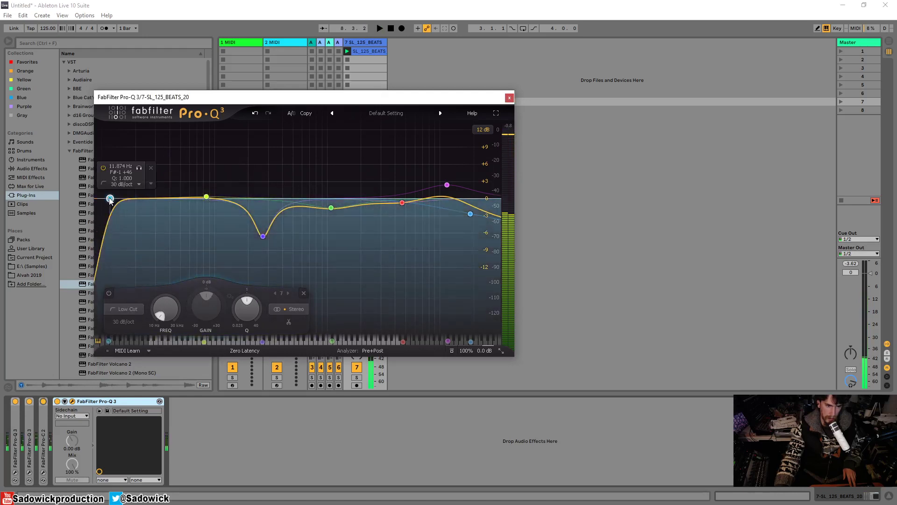
drag(108, 197, 159, 199)
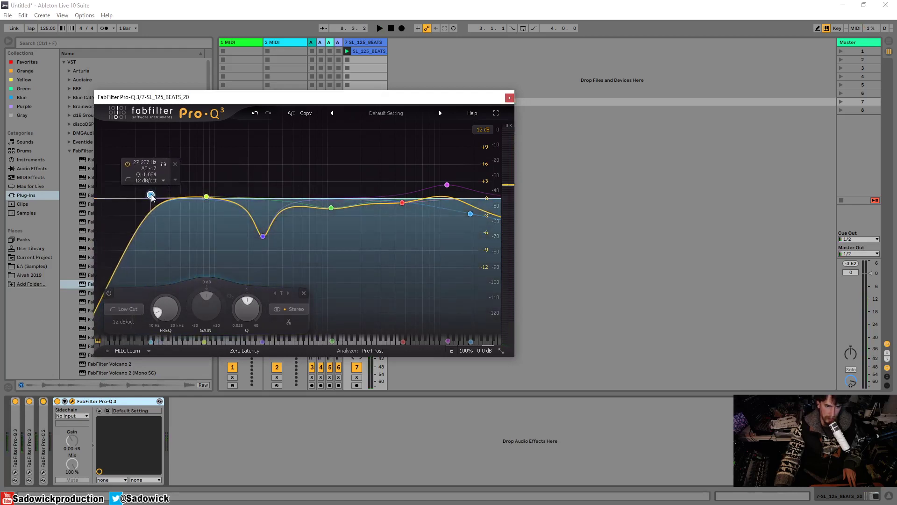
key(space)
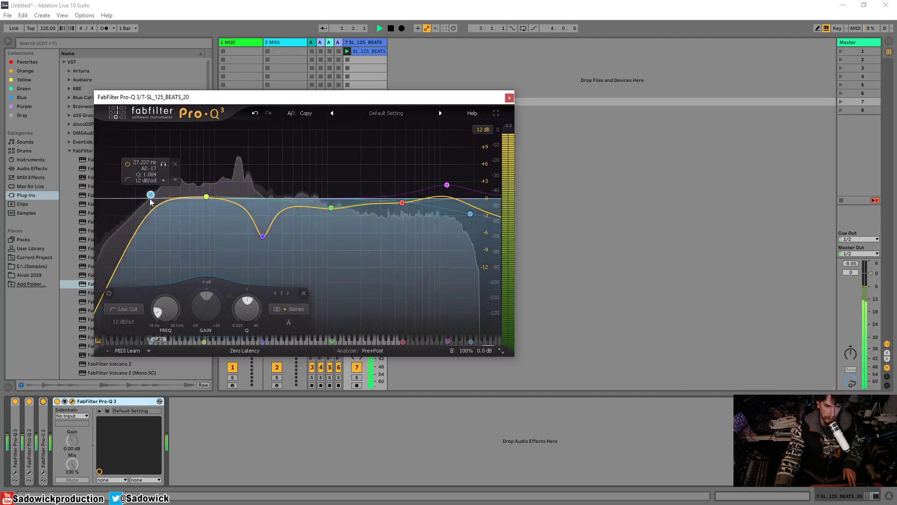
key(space)
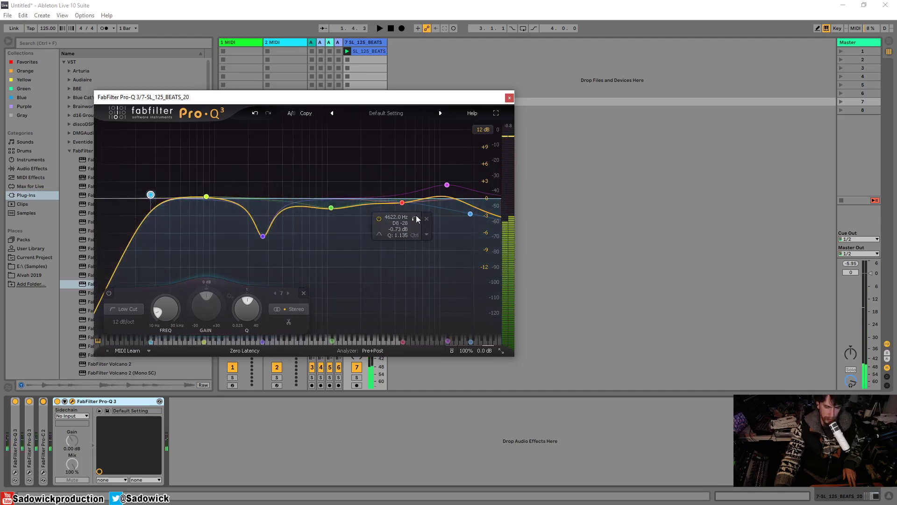
key(space)
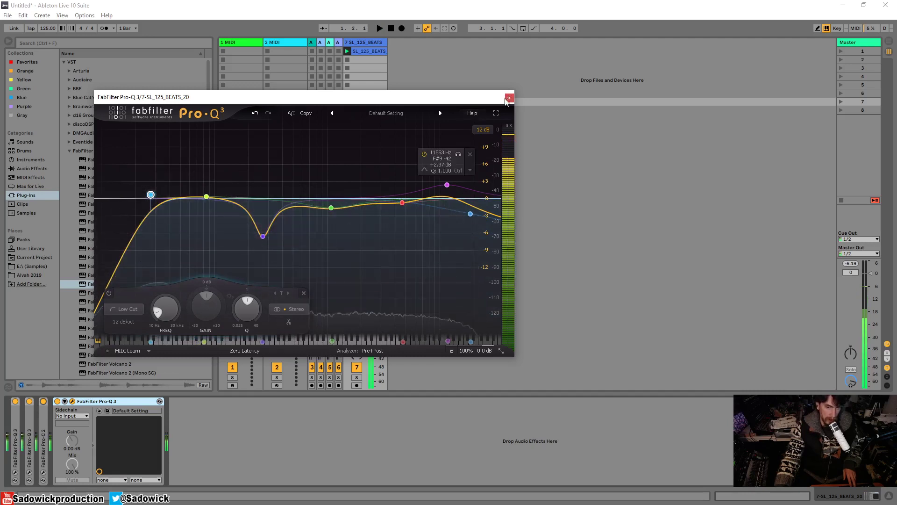
click(509, 98)
click(65, 401)
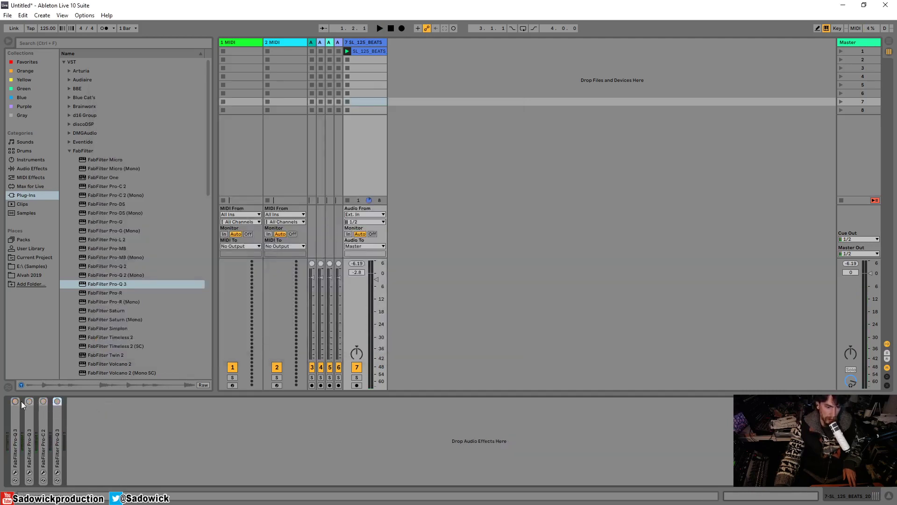
In the expanded last Pro-Q 3, move the red band to about 2980 Hz, +0.9 dB, and green to 1043 Hz.
key(space)
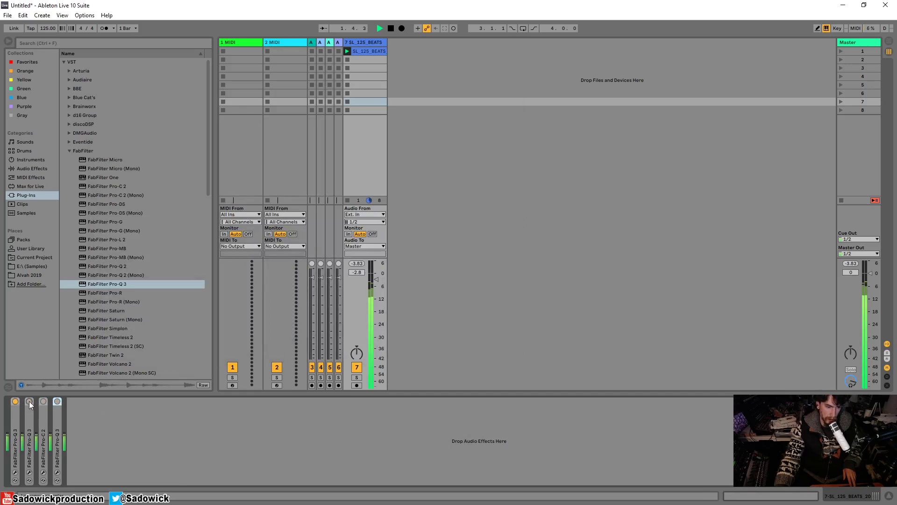
double_click(55, 412)
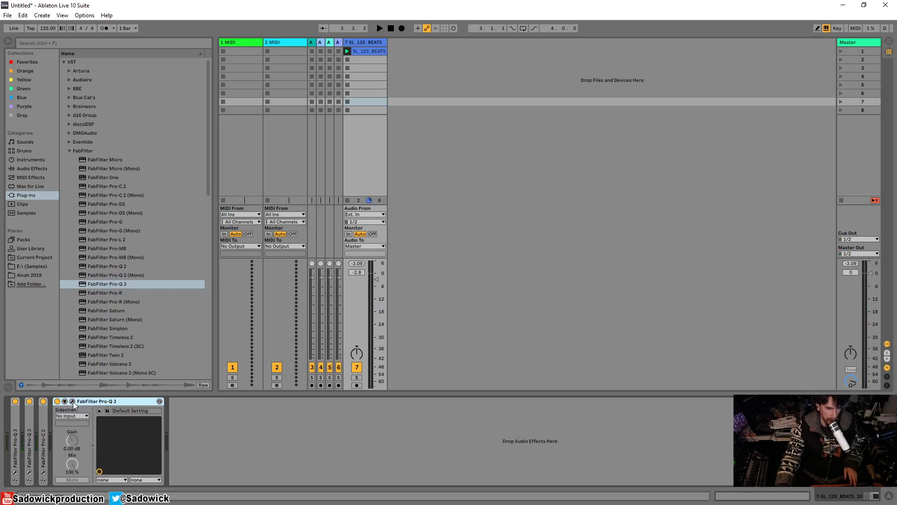
click(73, 402)
key(space)
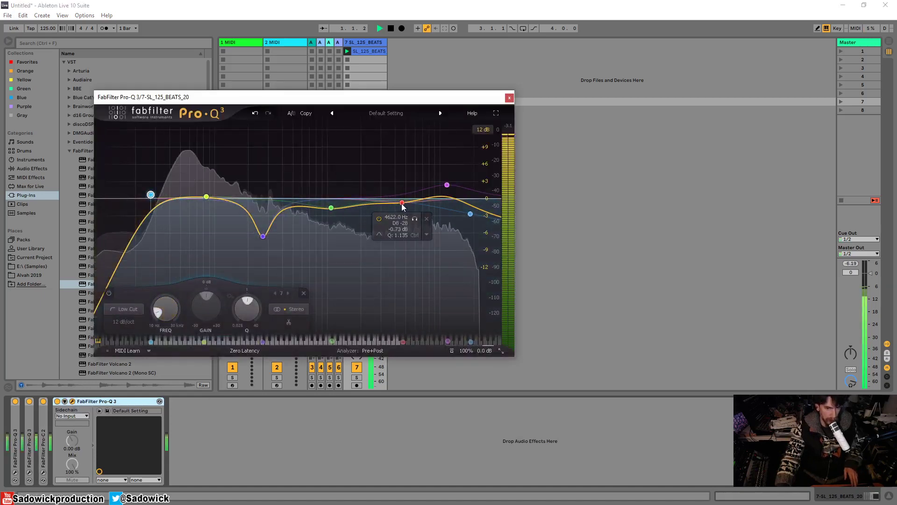
drag(401, 202, 380, 193)
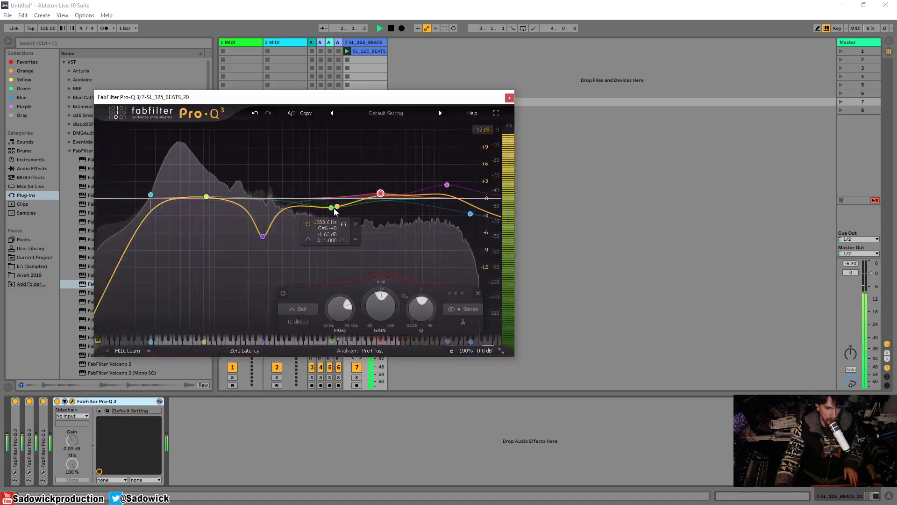
drag(331, 207, 329, 204)
key(space)
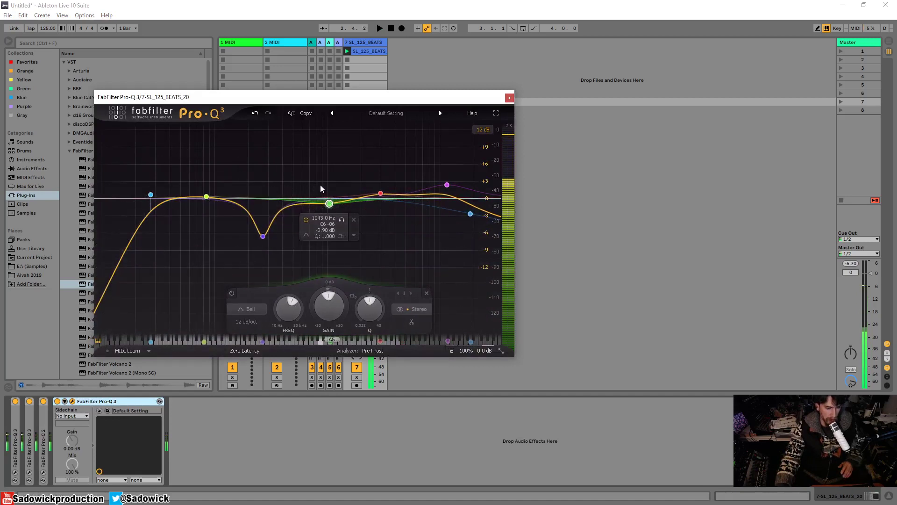
click(510, 98)
Expand the first Pro-Q 3 and open its EQ editor window.
double_click(113, 400)
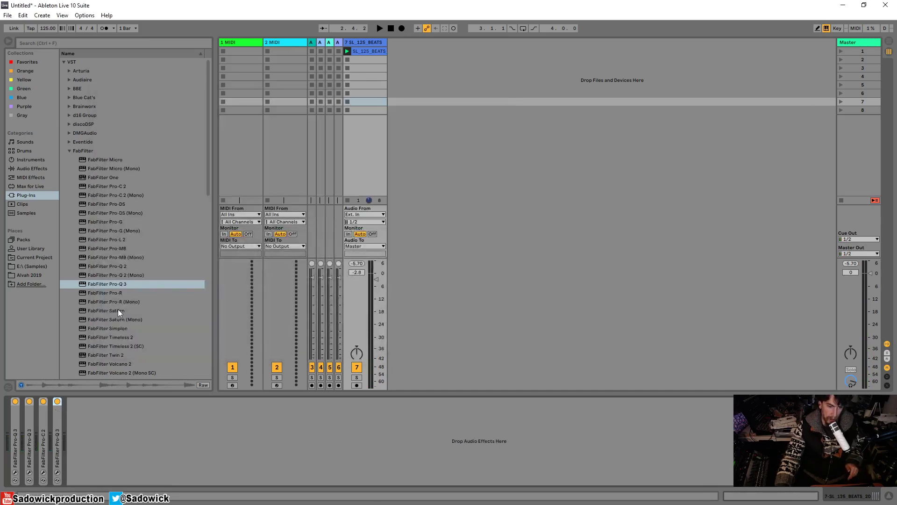
double_click(18, 420)
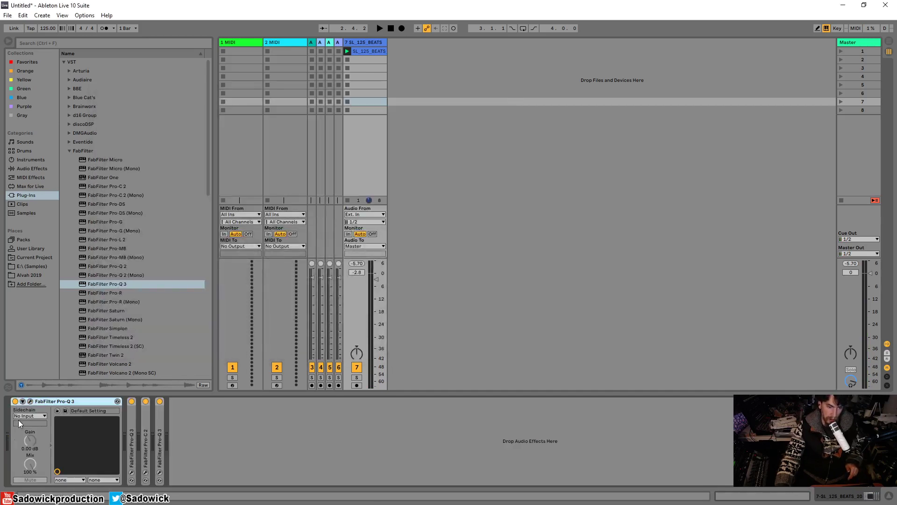
click(30, 400)
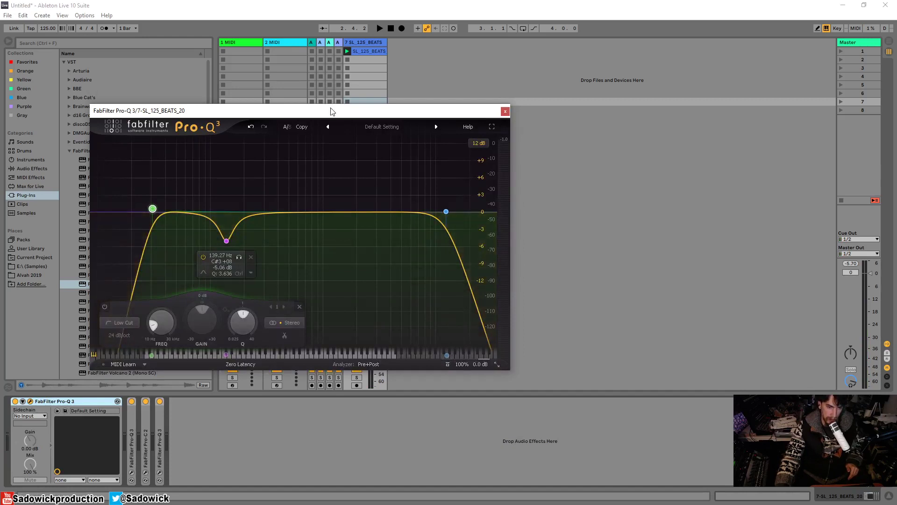
drag(330, 113, 312, 95)
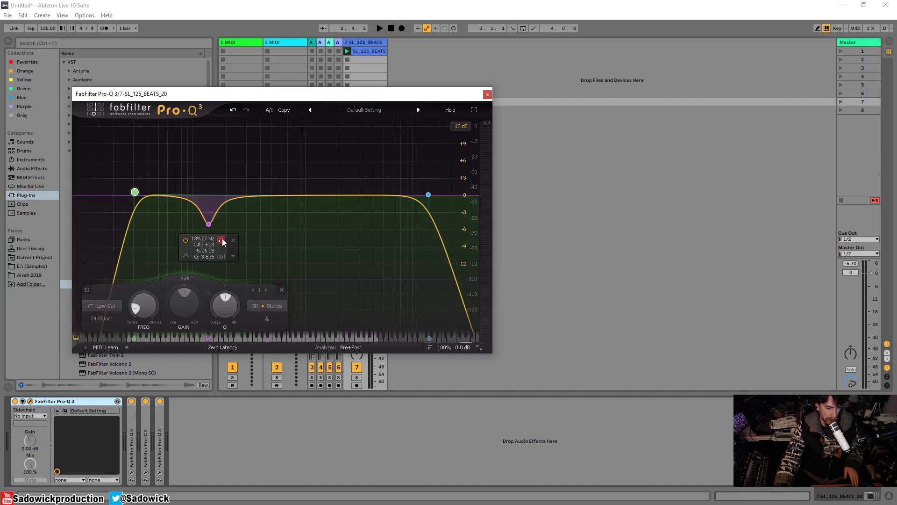
Solo the 139 Hz notch band and compare it bypassed and active during playback, leaving it on.
click(222, 241)
key(space)
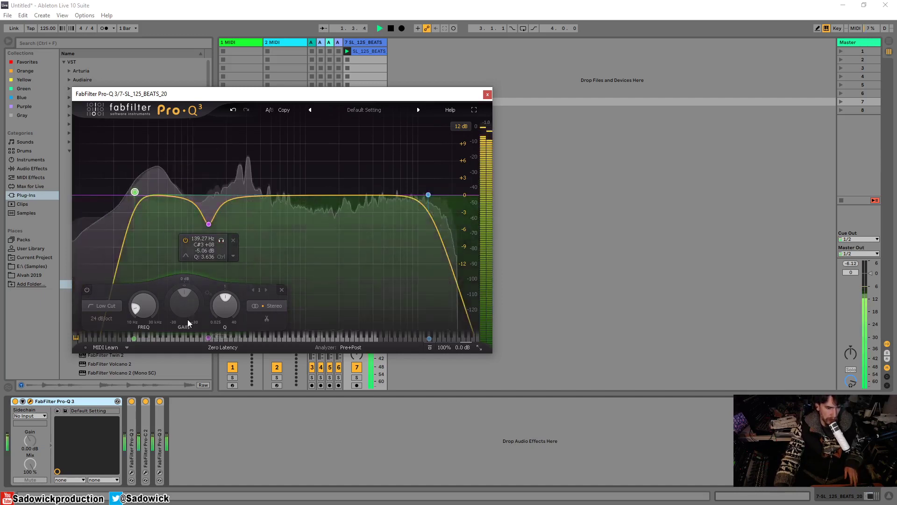
click(184, 240)
key(space)
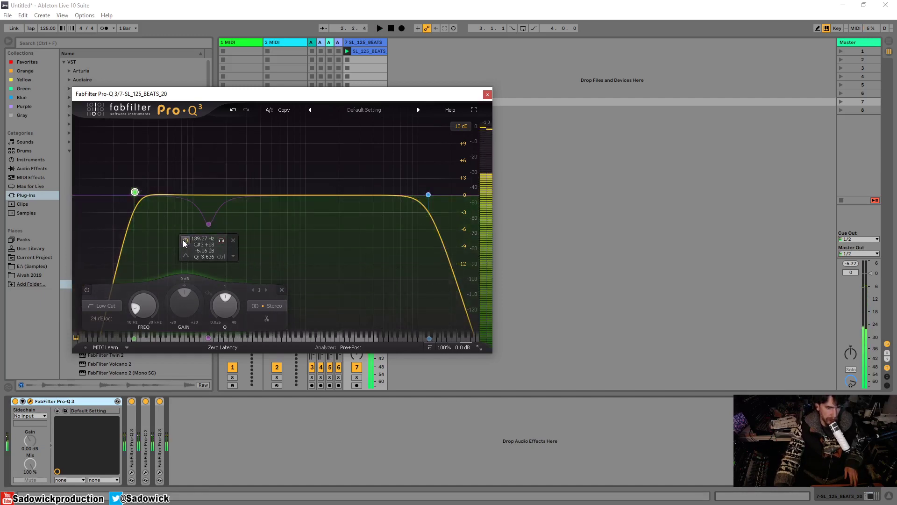
key(space)
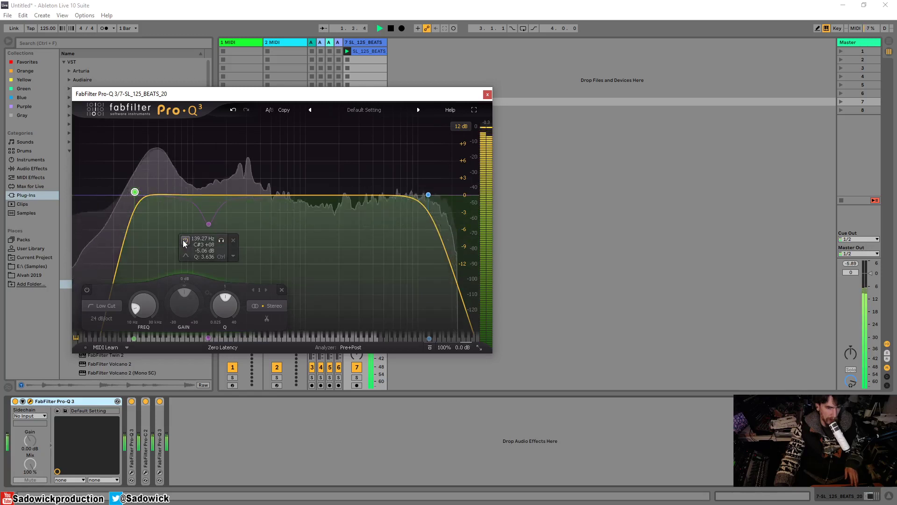
key(space)
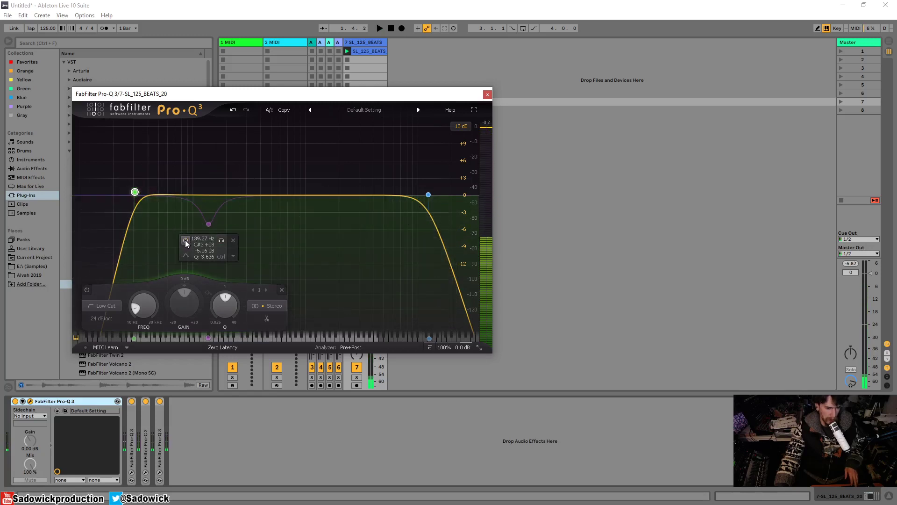
key(space)
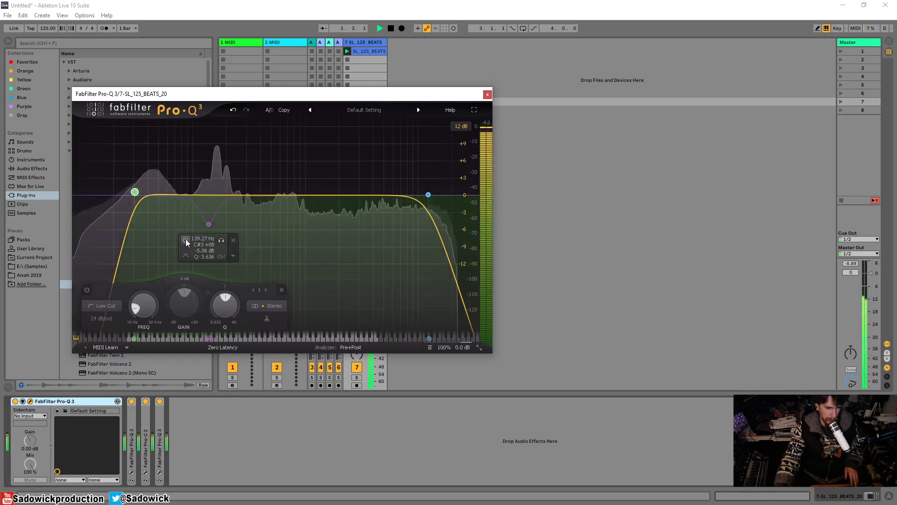
click(186, 239)
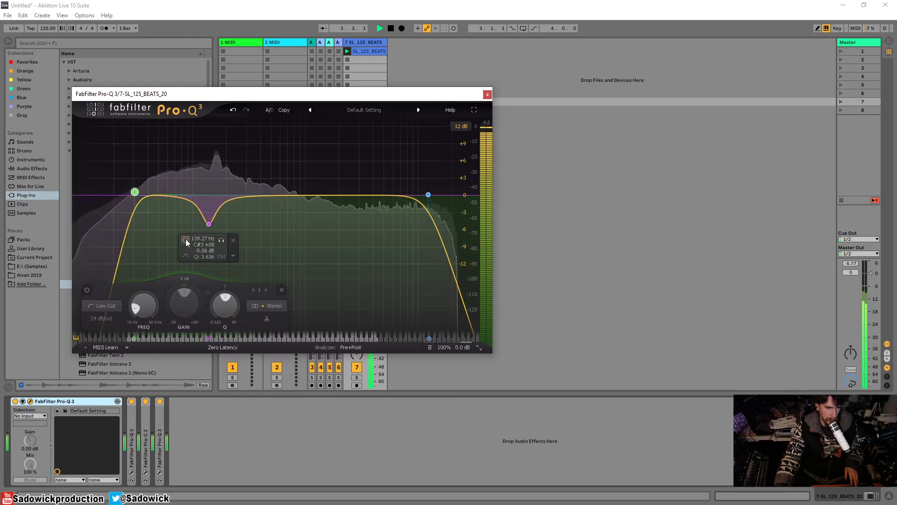
key(space)
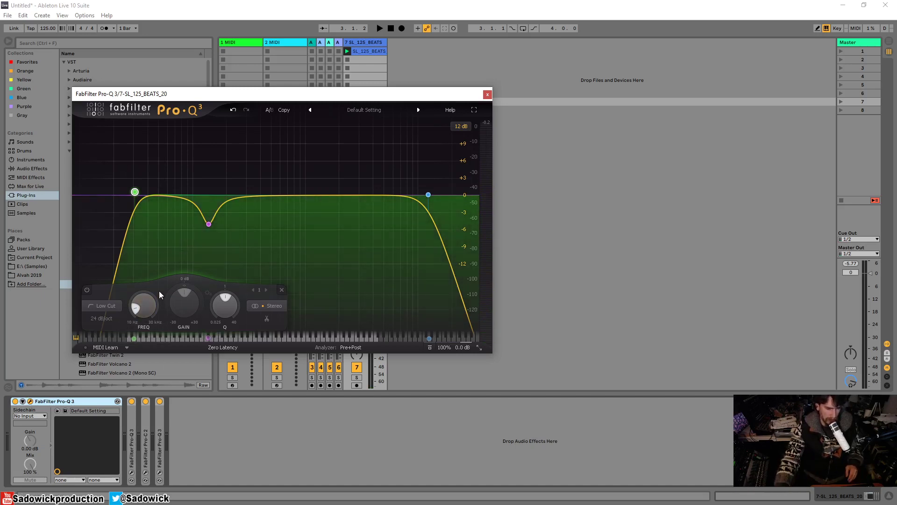
Select the 139 Hz notch band and compare it on and off during playback, leaving it active.
click(209, 225)
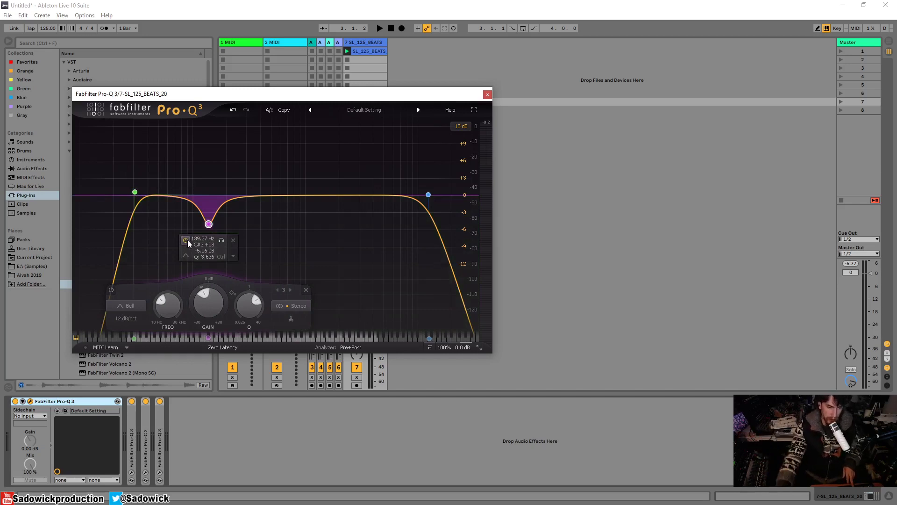
key(space)
click(186, 239)
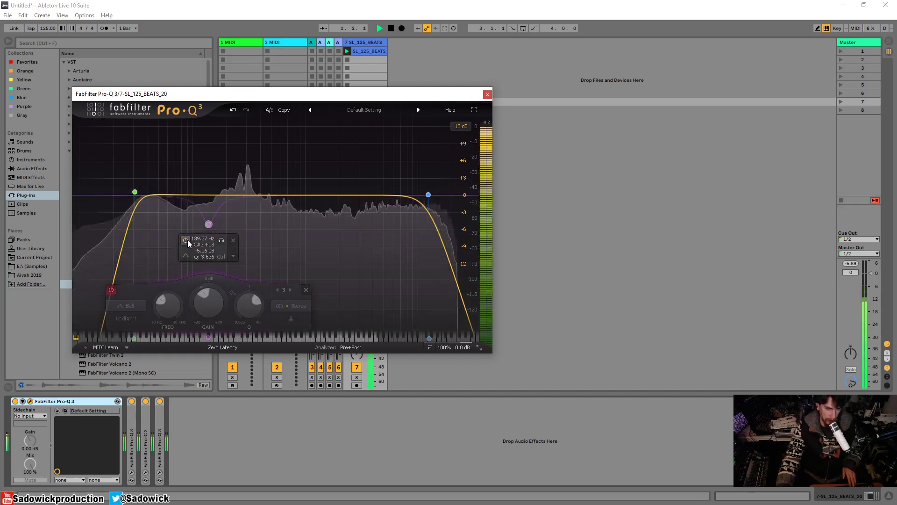
click(185, 240)
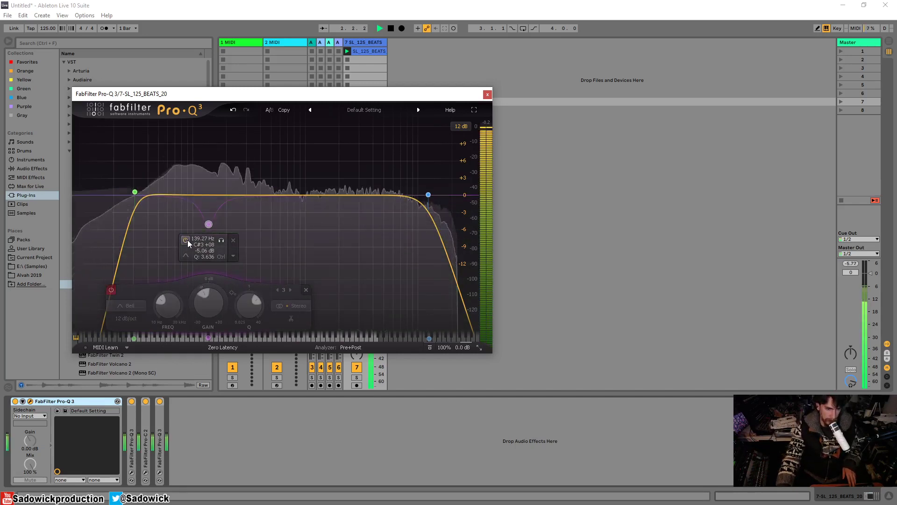
key(space)
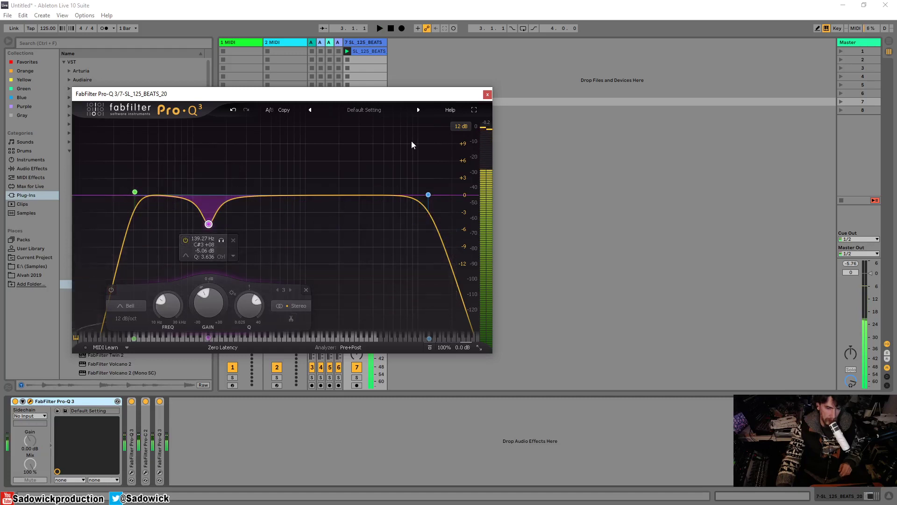
Close the first Pro-Q 3's editor and fold the device.
drag(332, 95, 325, 77)
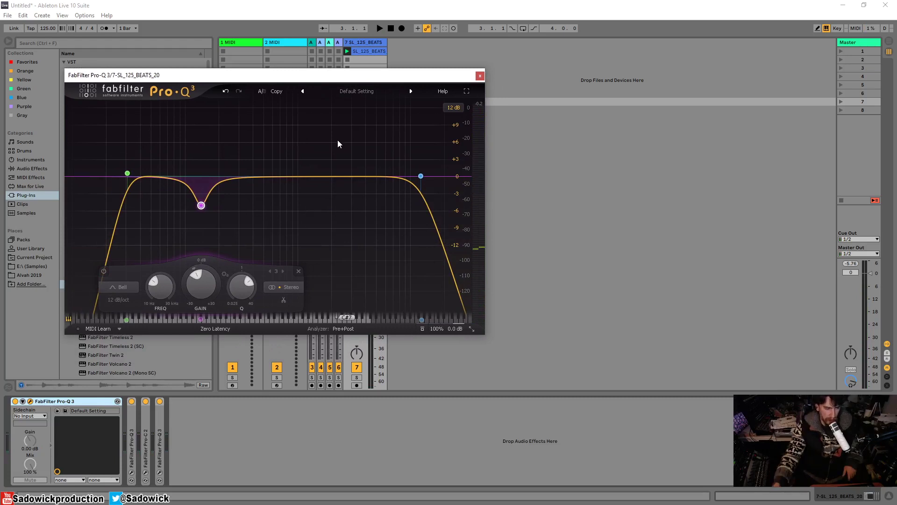
click(480, 75)
double_click(67, 402)
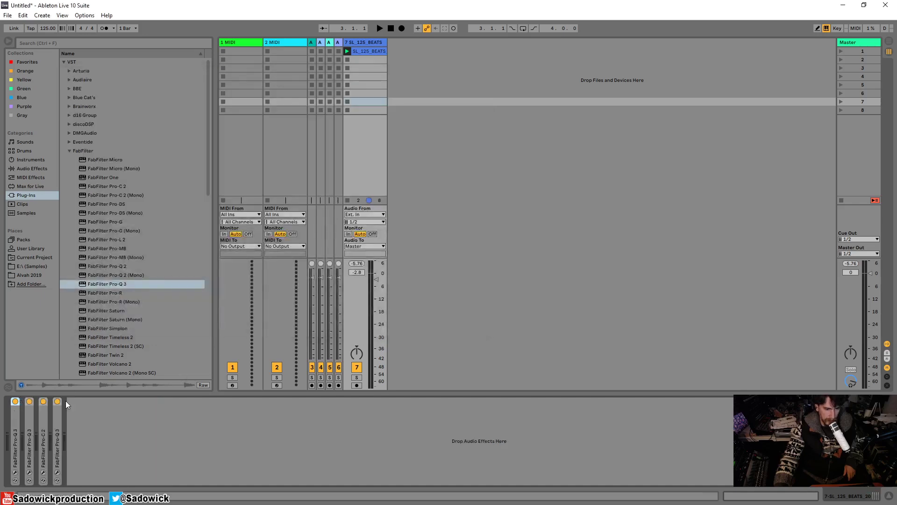
Expand the second Pro-Q 3 and open its EQ window.
double_click(29, 417)
click(44, 401)
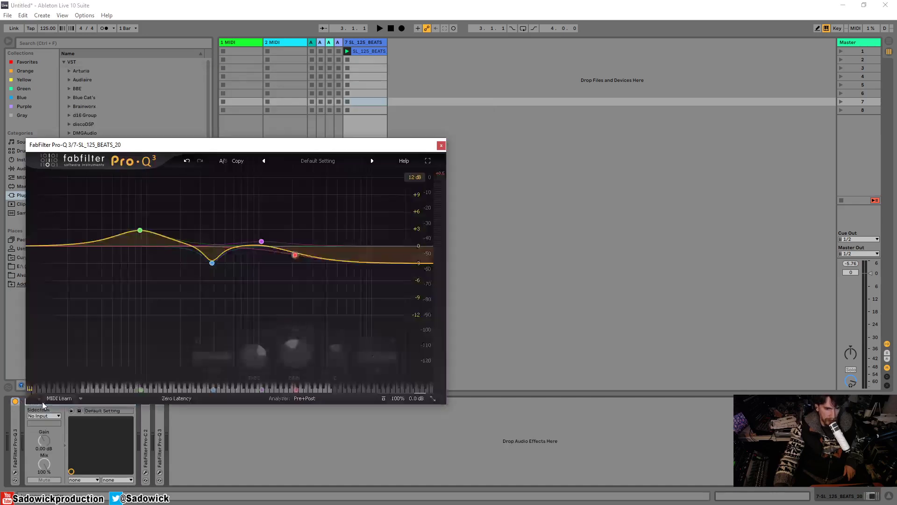
drag(304, 155, 364, 98)
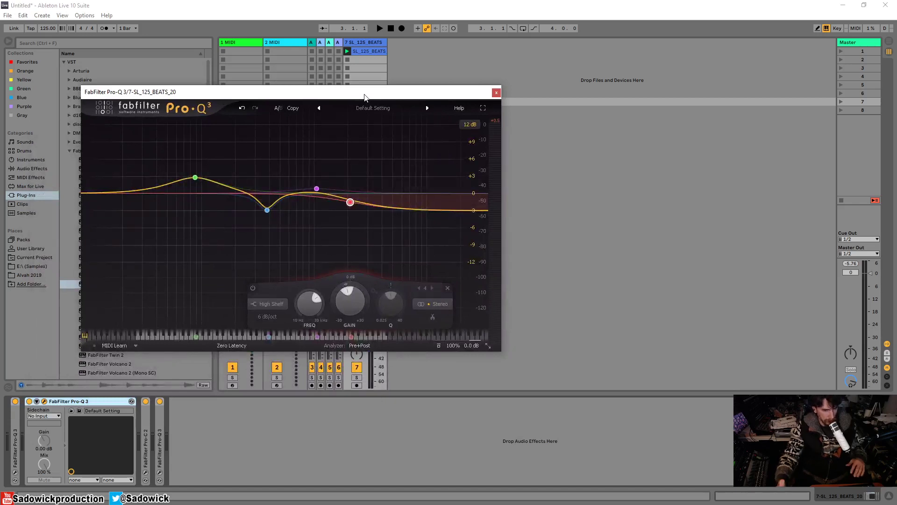
Switch off the Pro-C 2 and compare the second Pro-Q 3 bypassed and active during playback.
click(145, 401)
key(space)
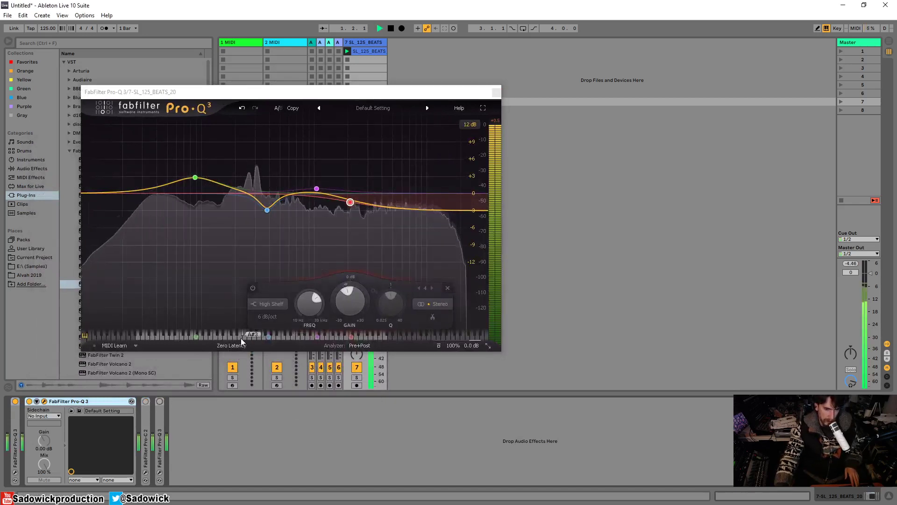
click(29, 401)
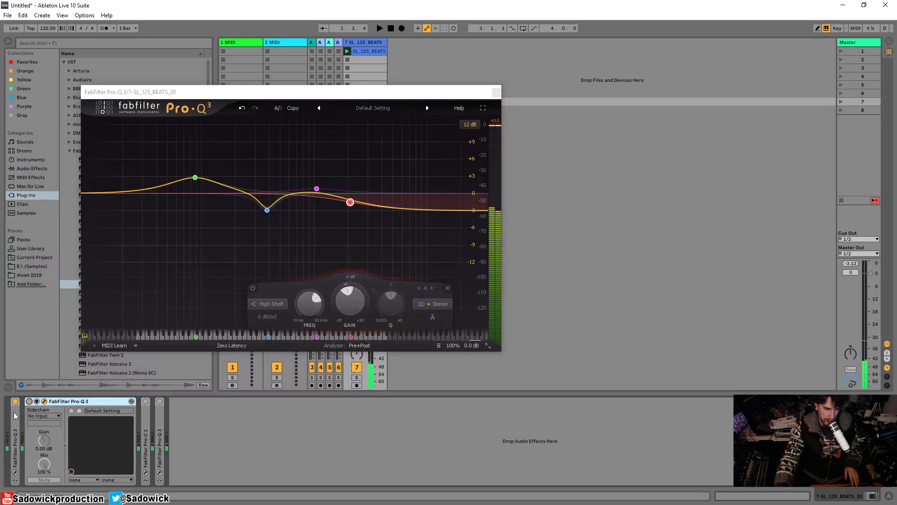
key(space)
click(29, 401)
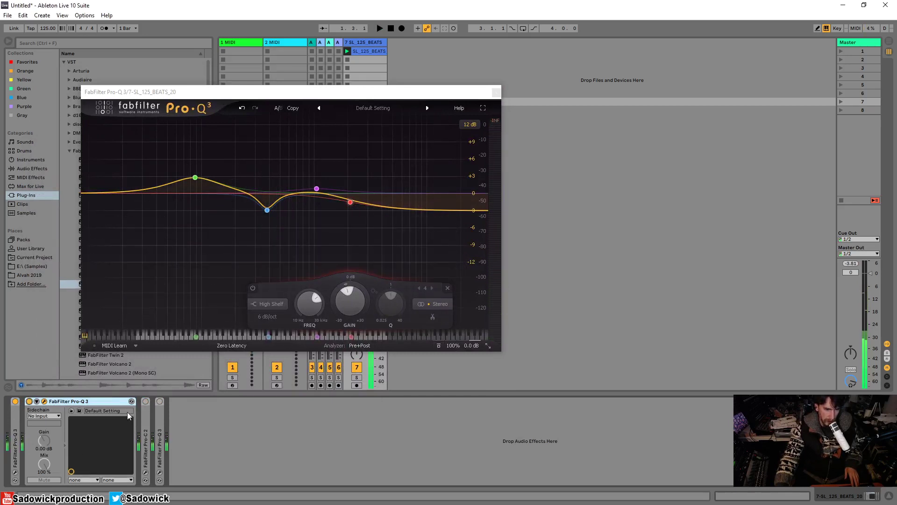
key(space)
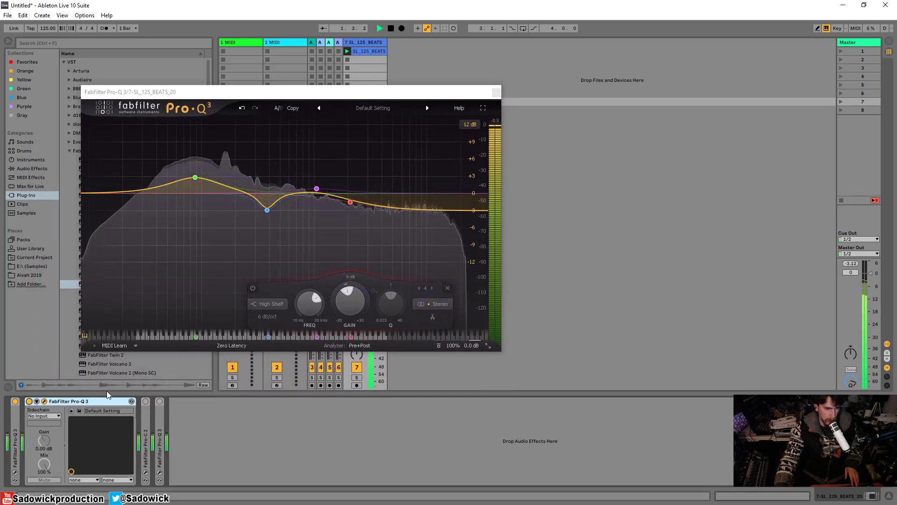
key(space)
mouse_move(267, 210)
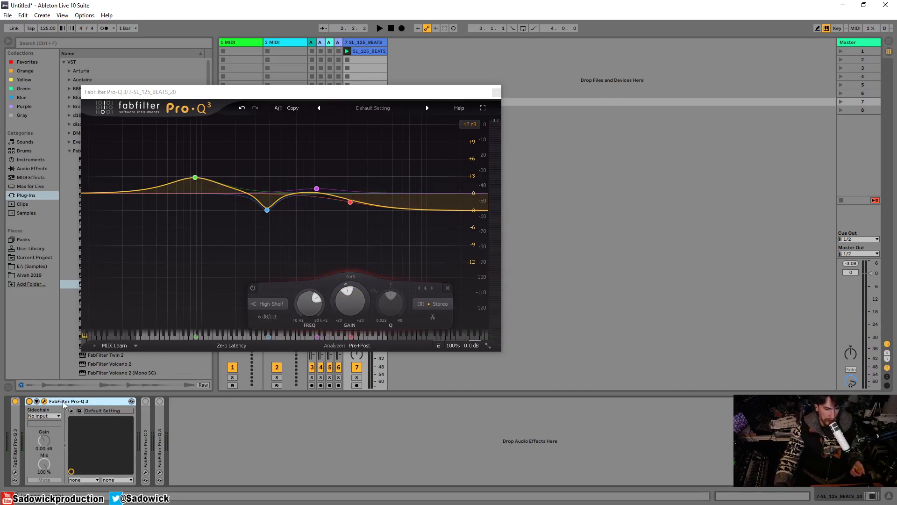
mouse_move(351, 201)
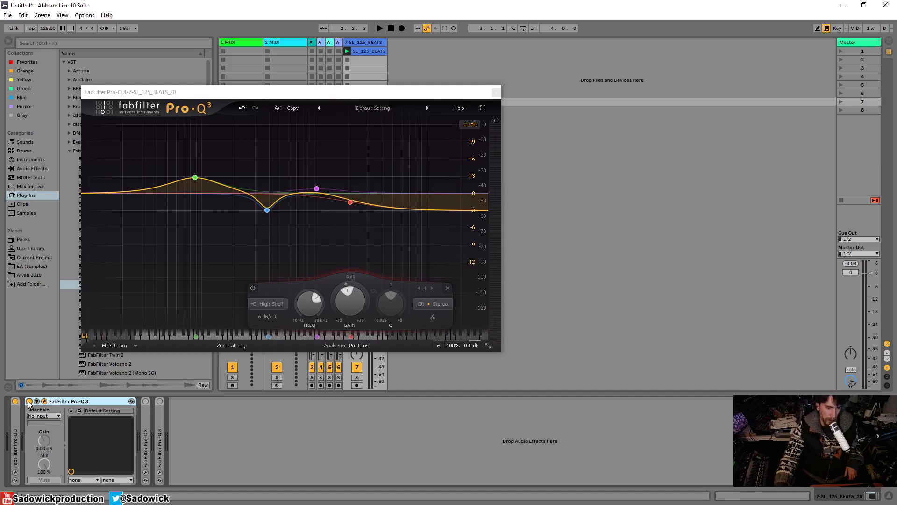
Collapse the second Pro-Q 3, expand and re-fold the Pro-C 2, then start playback.
double_click(74, 404)
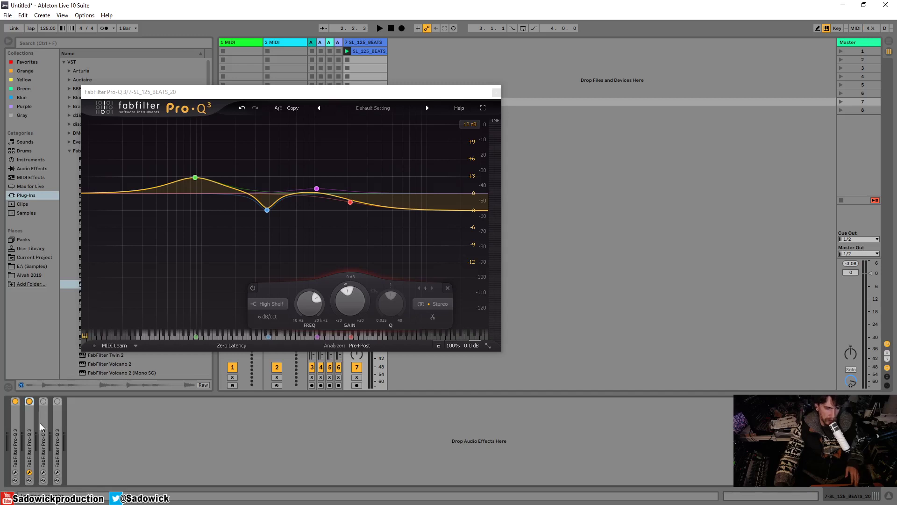
double_click(43, 408)
double_click(66, 405)
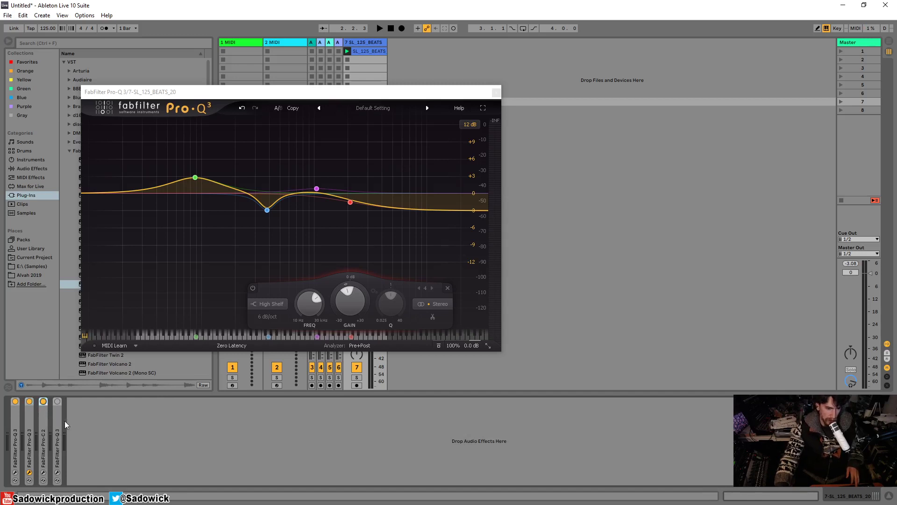
key(space)
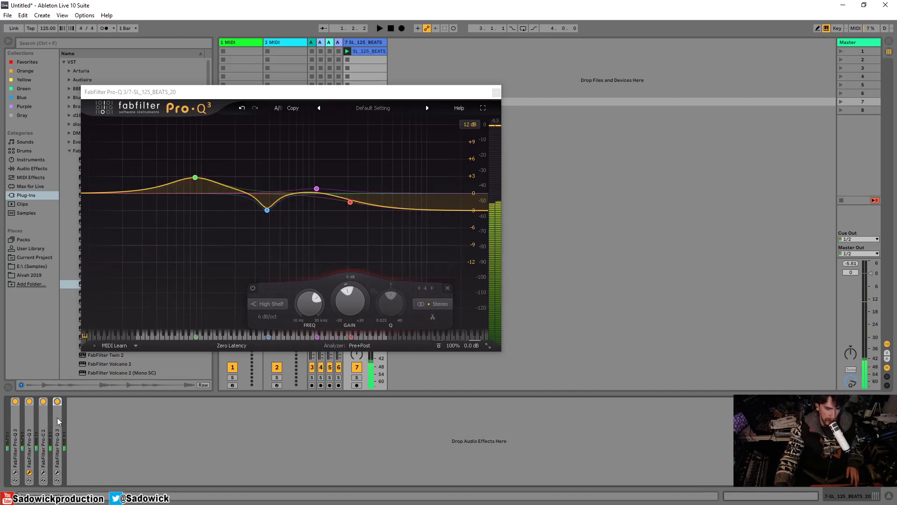
Expand the fourth Pro-Q 3 and ease its band 5 low-mid dip to about -3.18 dB near 293 Hz.
double_click(58, 420)
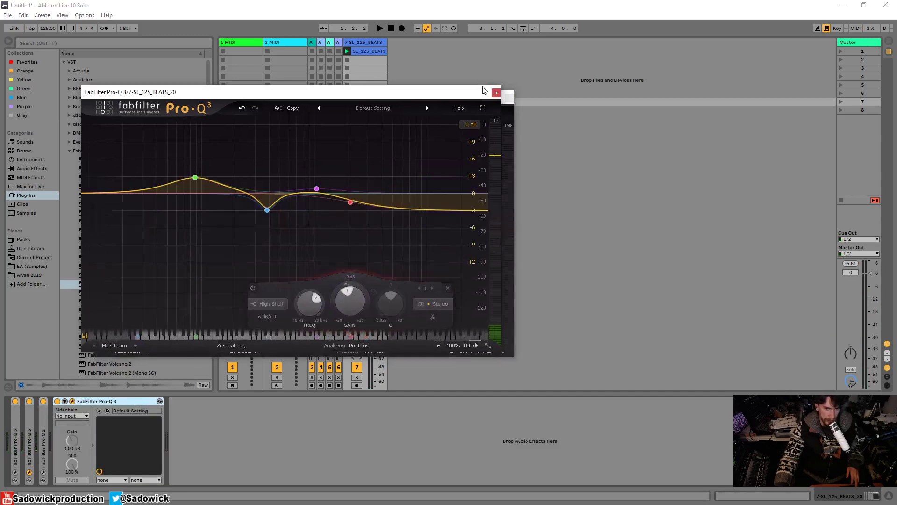
mouse_move(443, 97)
mouse_down()
mouse_move(428, 120)
mouse_move(441, 109)
mouse_up()
key(space)
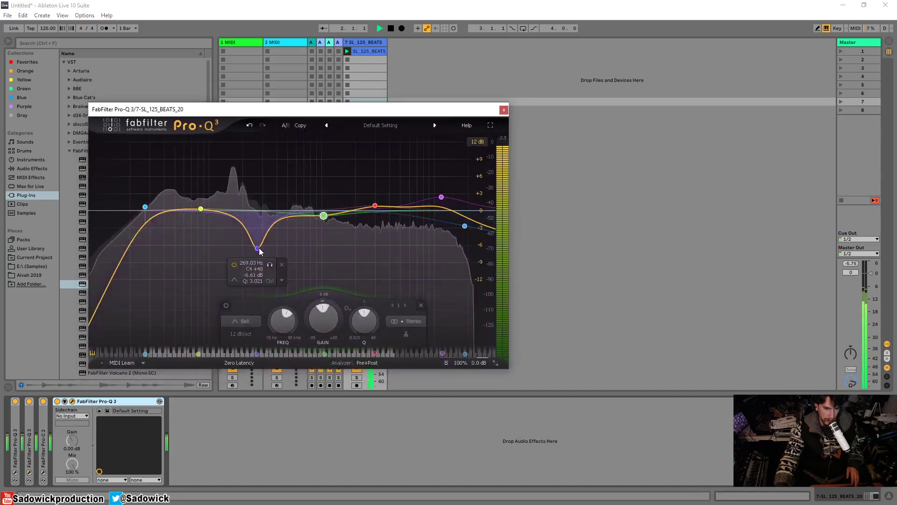
drag(257, 248, 262, 228)
key(space)
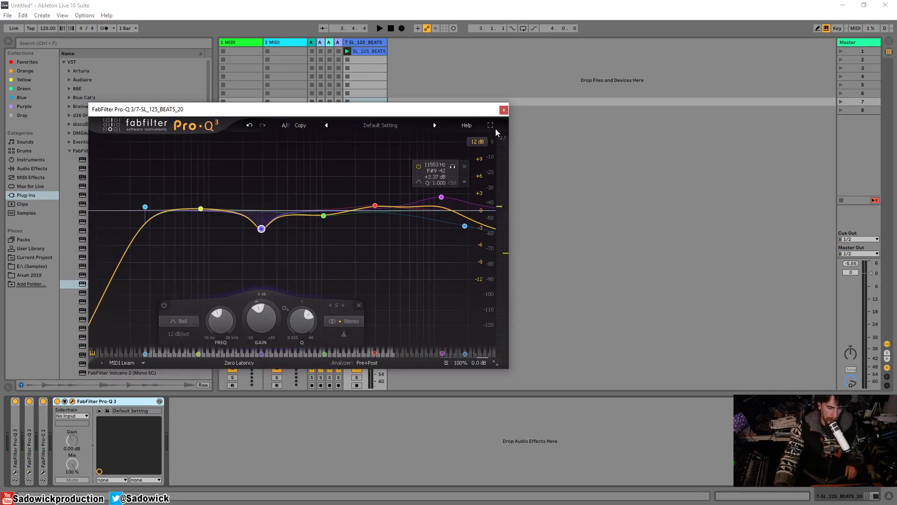
drag(446, 112, 423, 135)
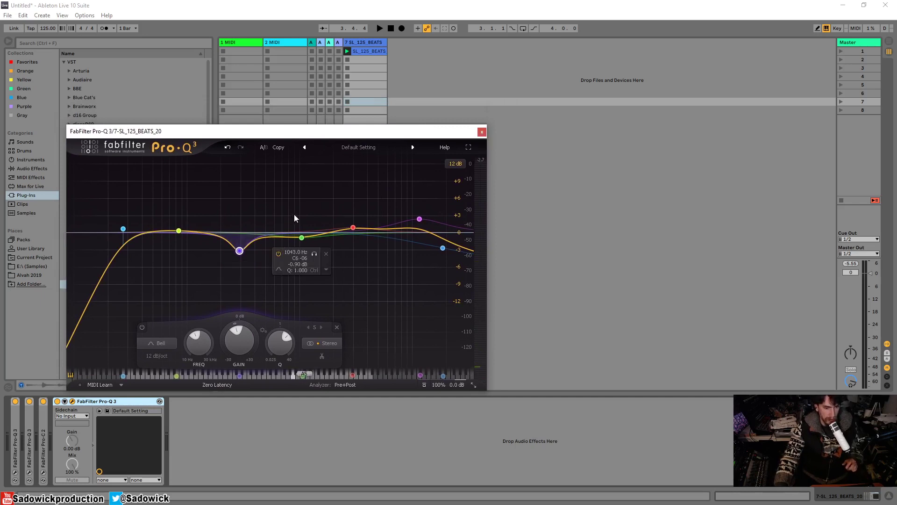
Close the fourth EQ window and add a new Pro-Q 3 at the chain's end with a side-only band.
click(482, 132)
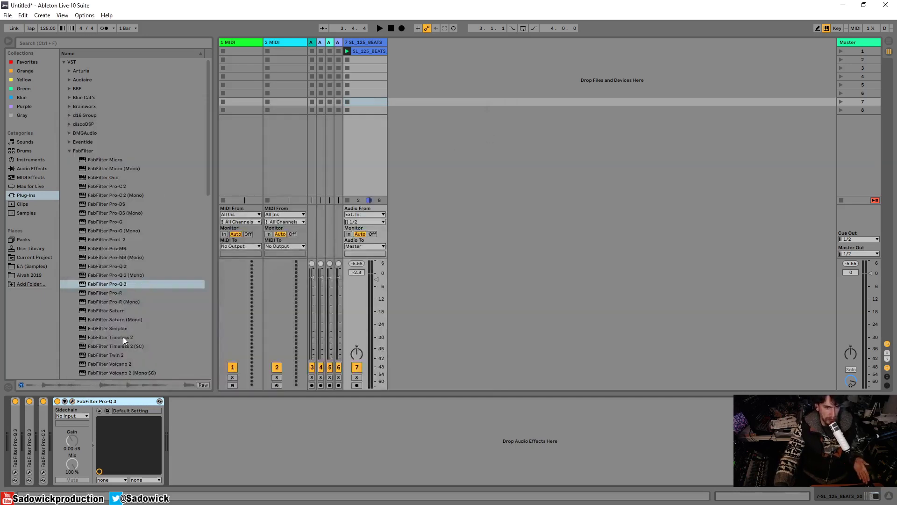
drag(114, 284, 239, 433)
click(216, 247)
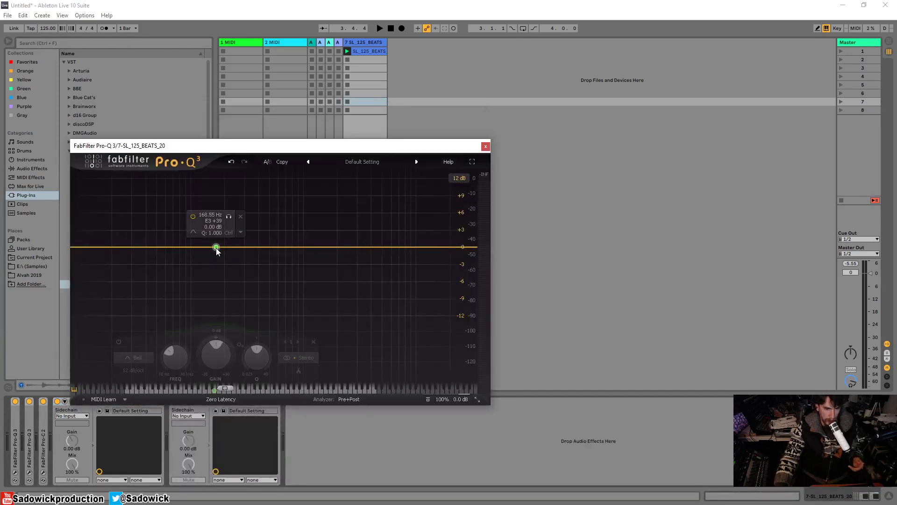
click(304, 365)
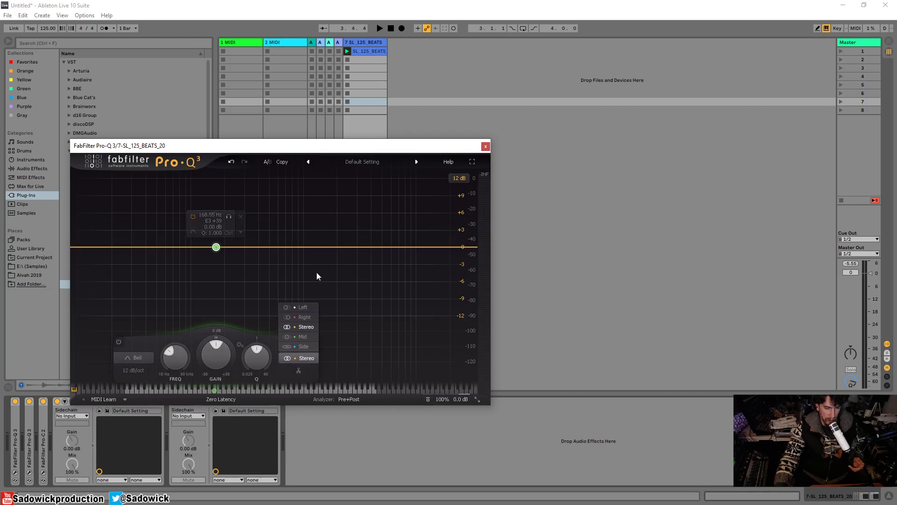
click(302, 347)
Pull the side band into a slight dip near 1 kHz and audition it soloed.
drag(216, 247, 304, 260)
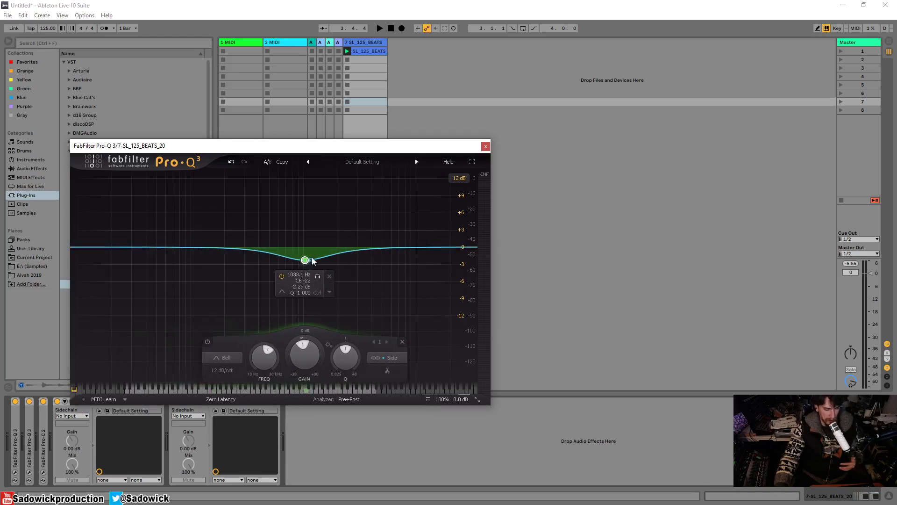
click(320, 277)
key(space)
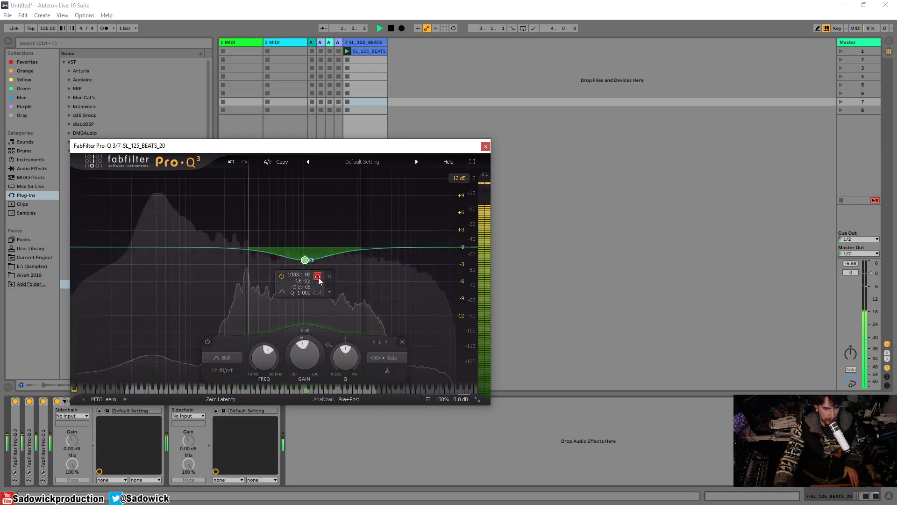
drag(322, 277, 292, 256)
Add a low cut swept up toward 477 Hz and deepen band 1's dip to about -9.88 dB.
double_click(92, 248)
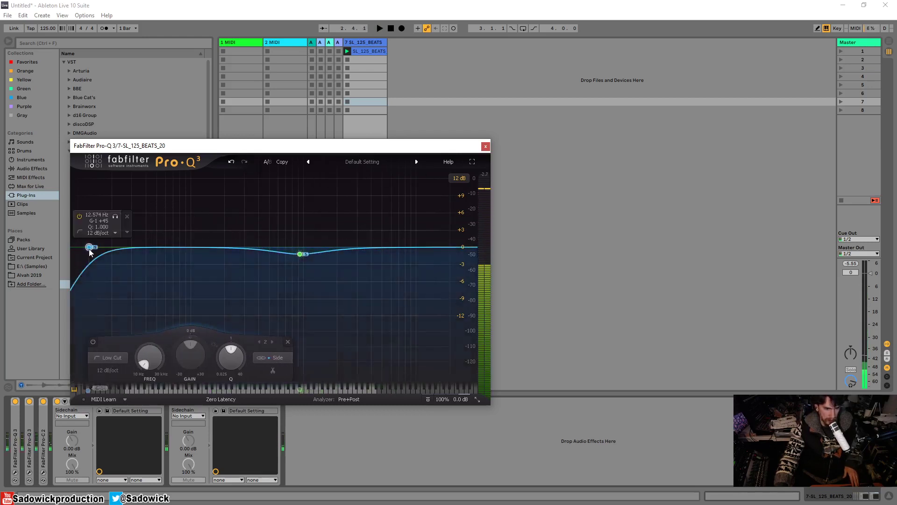
drag(93, 248, 226, 253)
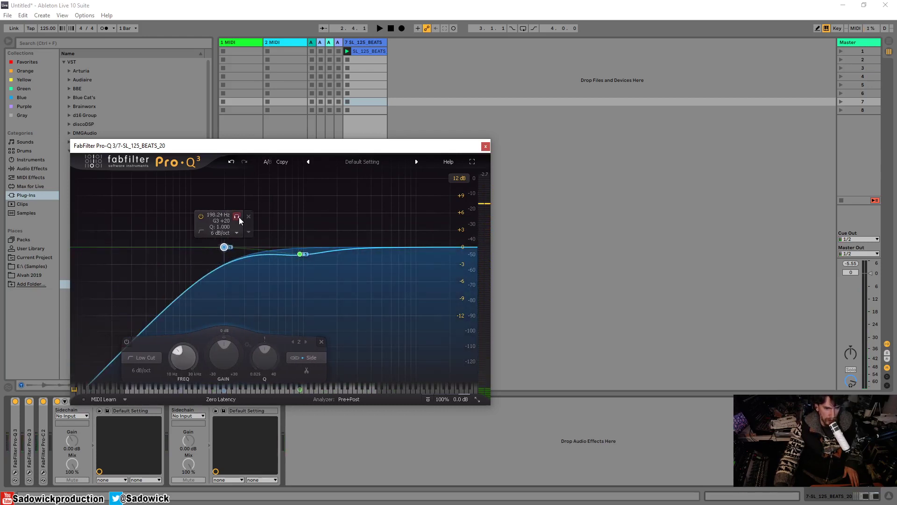
drag(240, 220, 221, 249)
key(space)
mouse_move(299, 257)
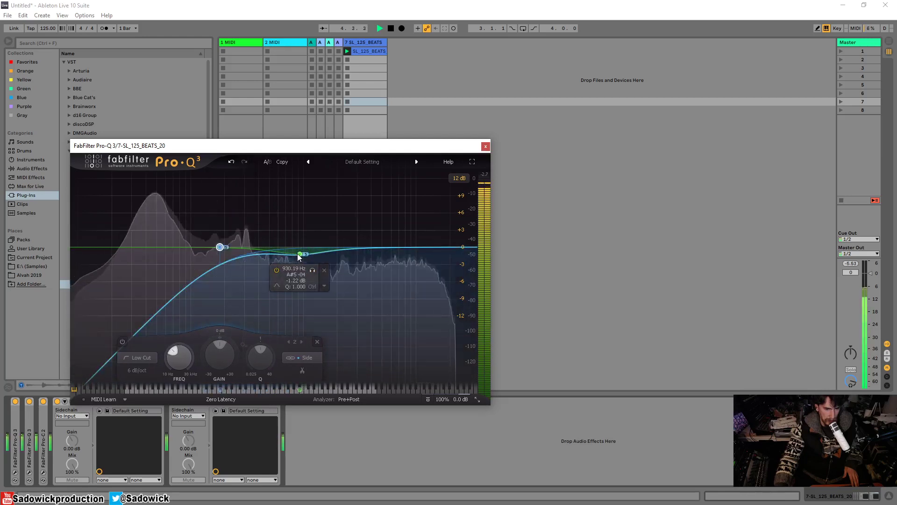
drag(300, 256, 297, 278)
Add a 5 kHz dip, a high cut and a +1.14 dB bell near 2.4 kHz; raise the low cut to 280 Hz.
drag(379, 247, 399, 274)
double_click(465, 247)
drag(465, 252, 442, 239)
drag(398, 273, 399, 260)
drag(296, 269, 292, 262)
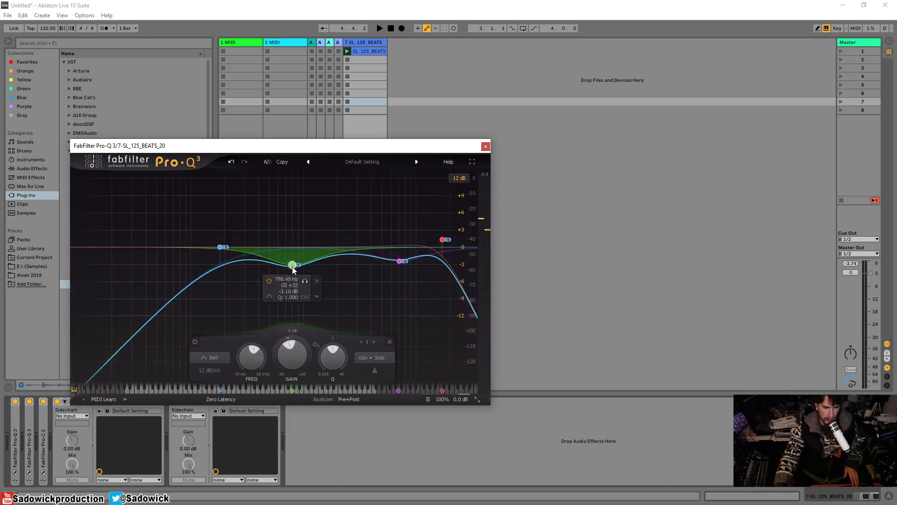
click(346, 243)
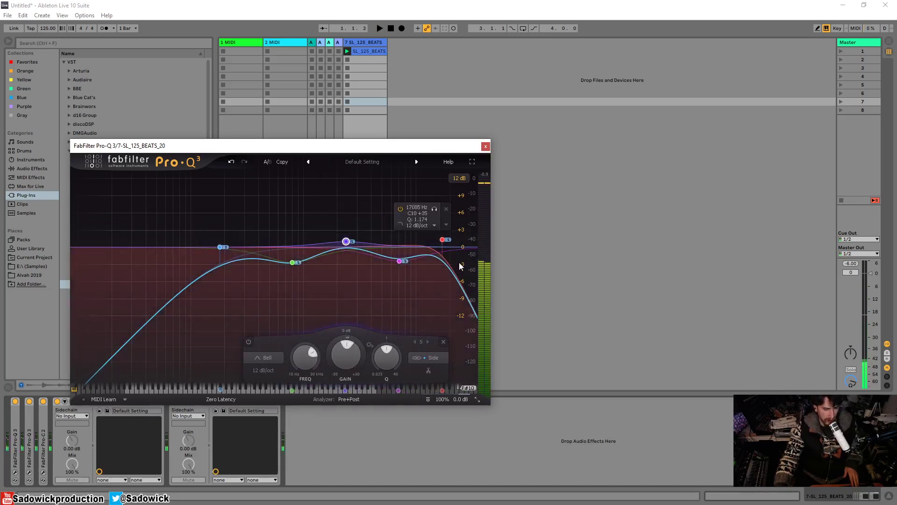
key(space)
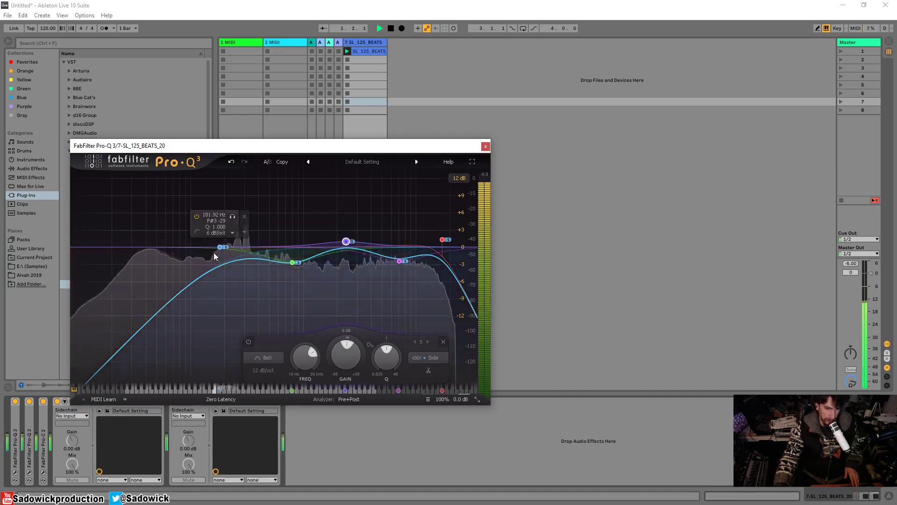
drag(220, 247, 241, 247)
Audition the green mid band soloed, boost it to about +1.5 dB, then return it near 0 dB.
click(292, 262)
click(305, 279)
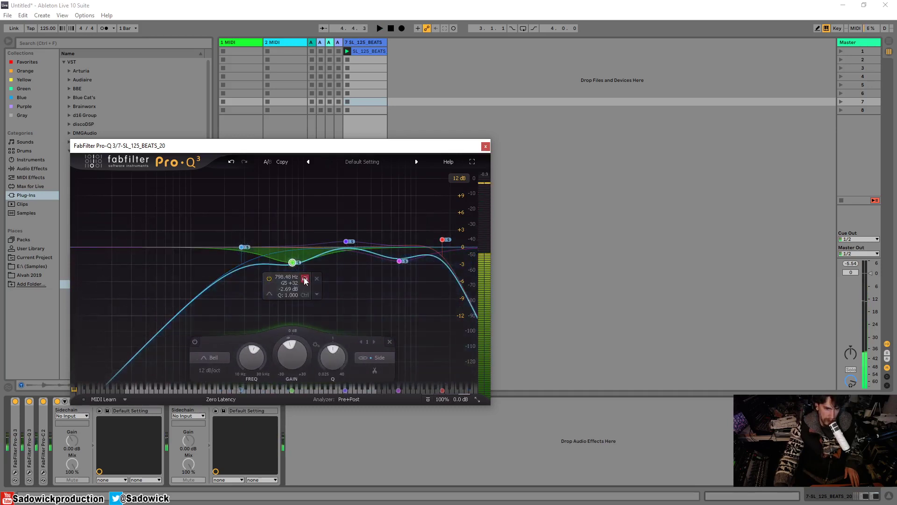
key(space)
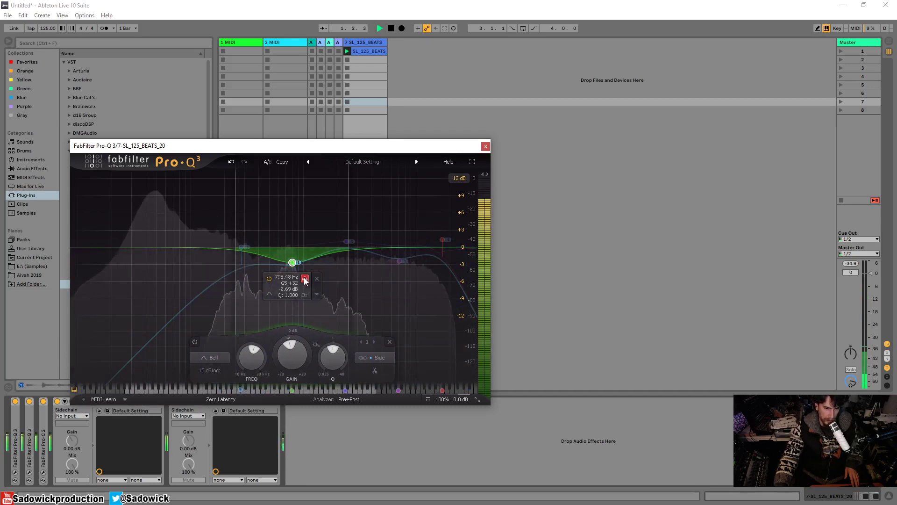
click(304, 279)
scroll(293, 263, up, 4)
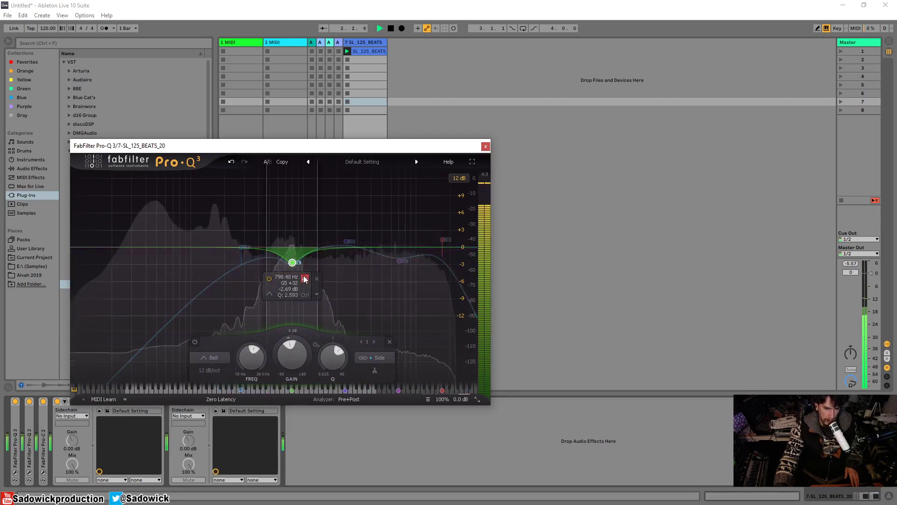
key(space)
drag(281, 363, 303, 296)
key(space)
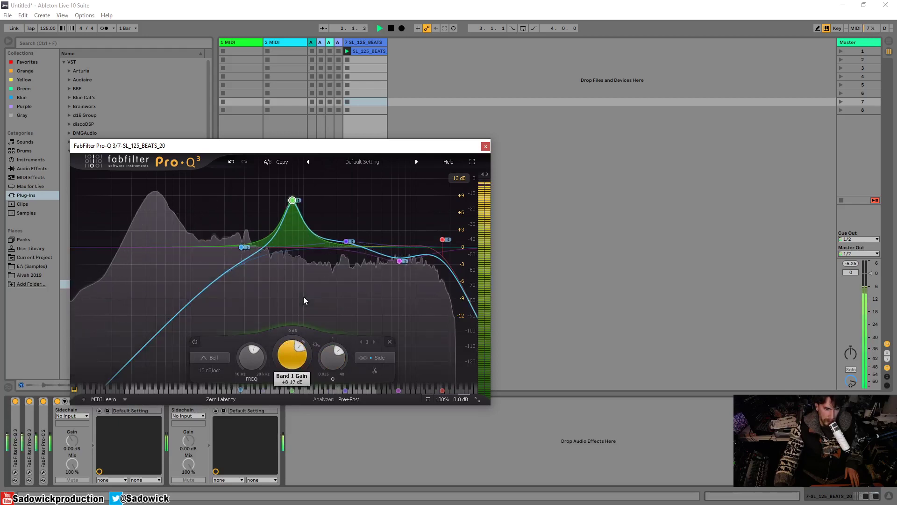
drag(304, 296, 261, 388)
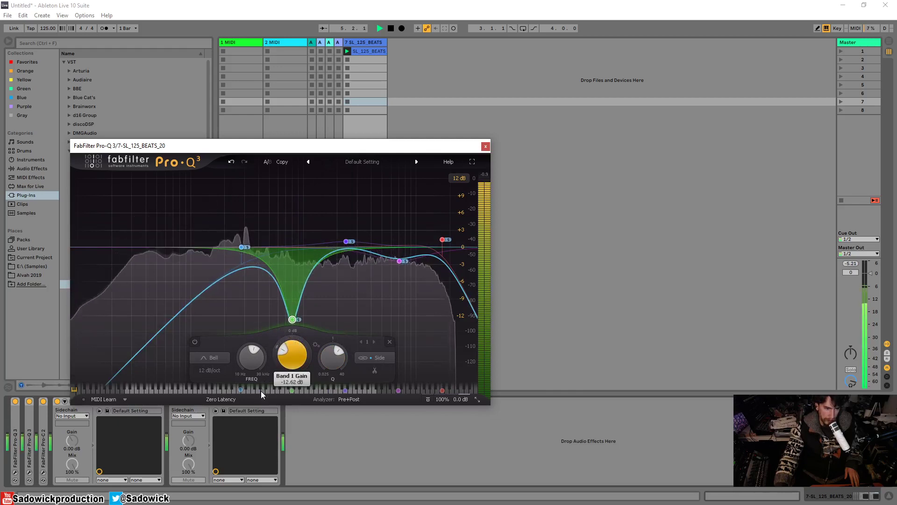
Raise Band 1's gain out of the deep notch to a moderate dip, fine-tuning it during playback.
drag(261, 390, 267, 369)
key(space)
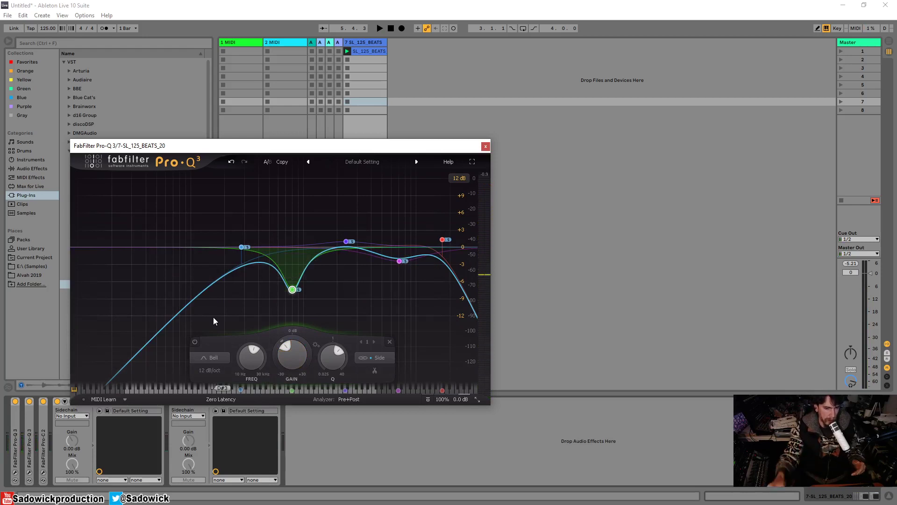
drag(290, 359, 292, 342)
scroll(292, 345, up, 3)
scroll(292, 345, down, 4)
scroll(293, 345, up, 3)
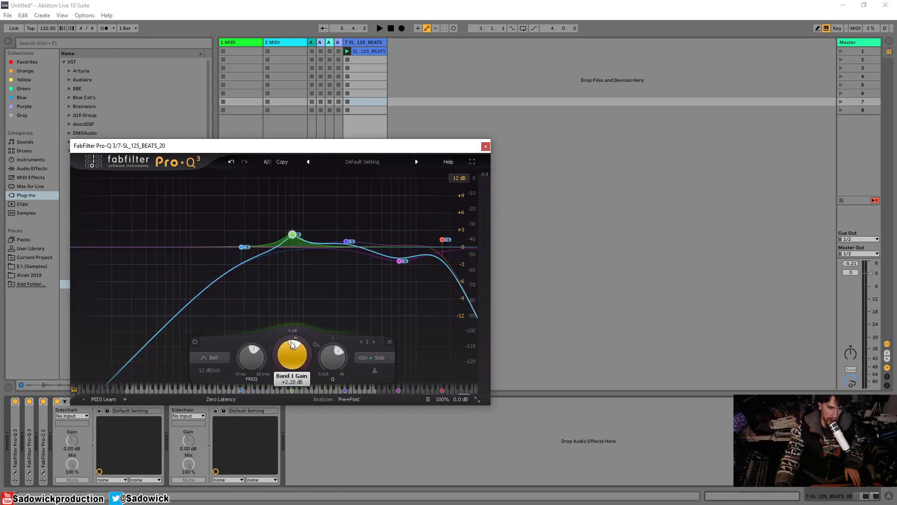
key(space)
scroll(292, 347, down, 5)
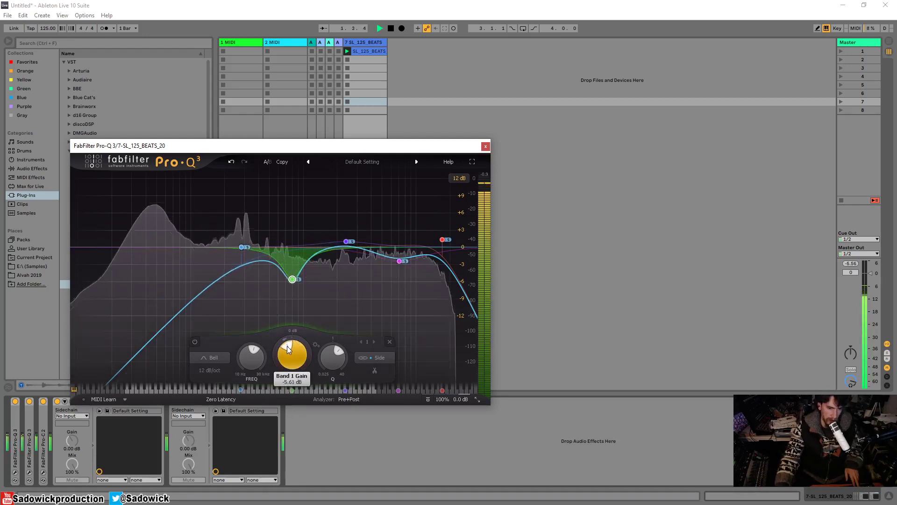
scroll(294, 351, up, 10)
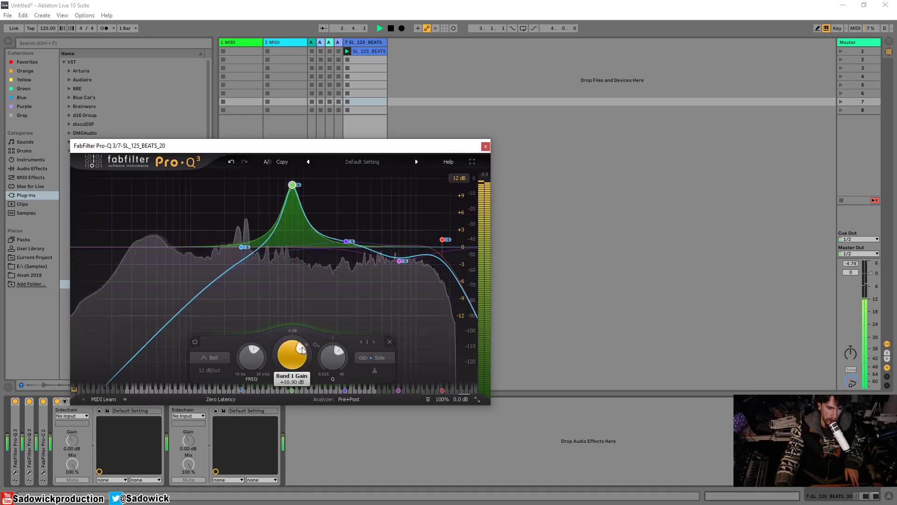
scroll(294, 348, down, 11)
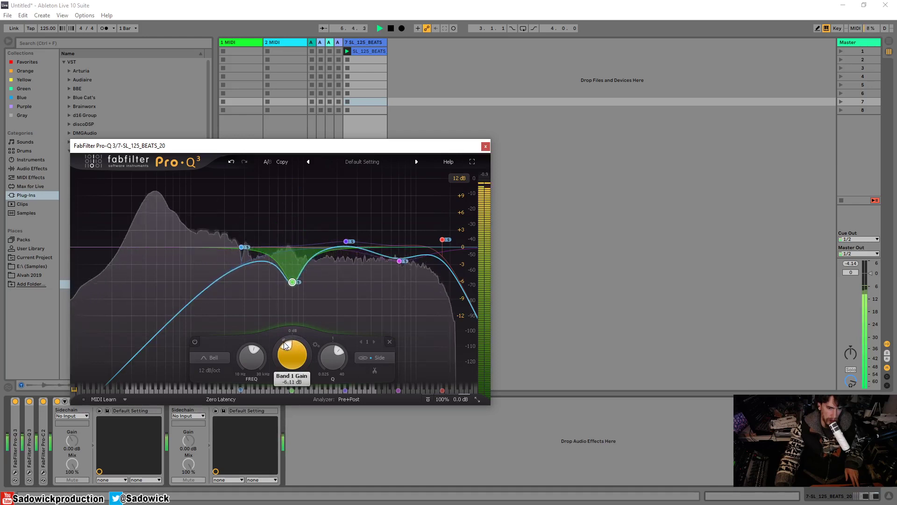
scroll(285, 345, down, 1)
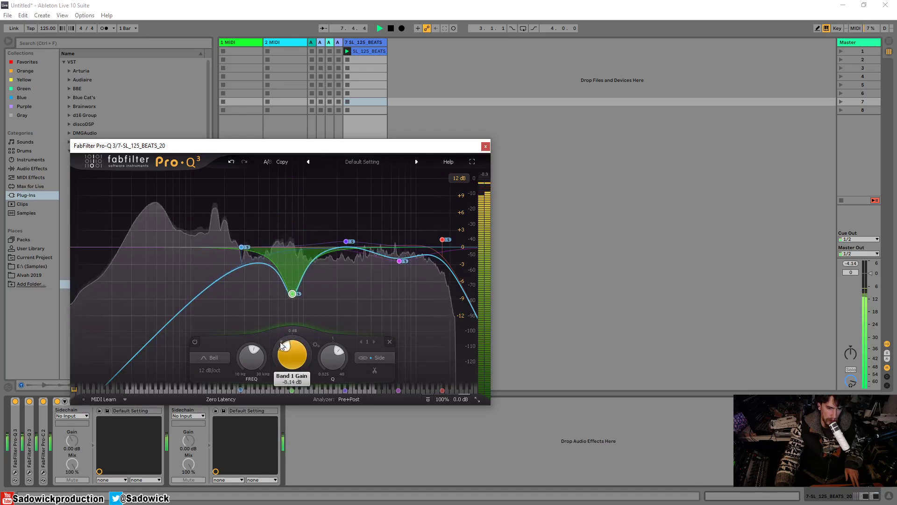
scroll(282, 346, down, 1)
scroll(281, 347, up, 2)
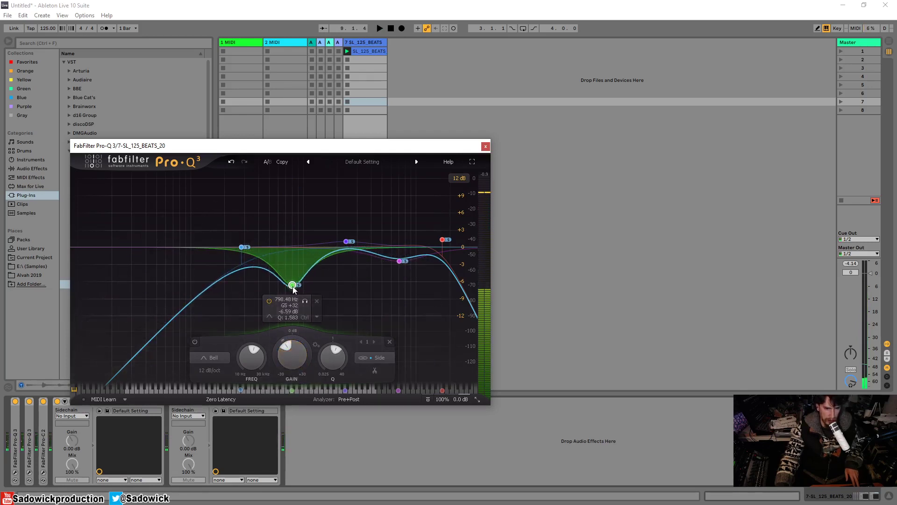
key(space)
scroll(285, 350, down, 3)
scroll(285, 352, up, 3)
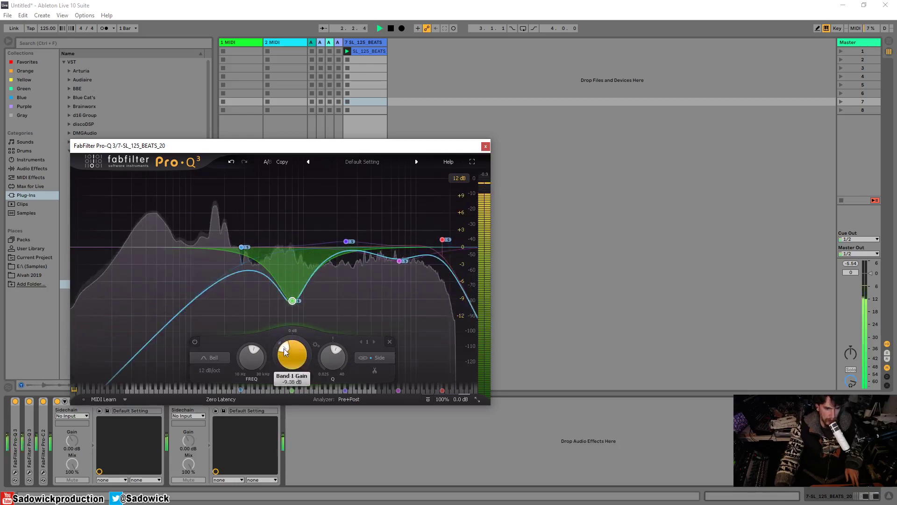
Audition band 5 and then the low-cut band in isolation during playback.
key(space)
click(346, 241)
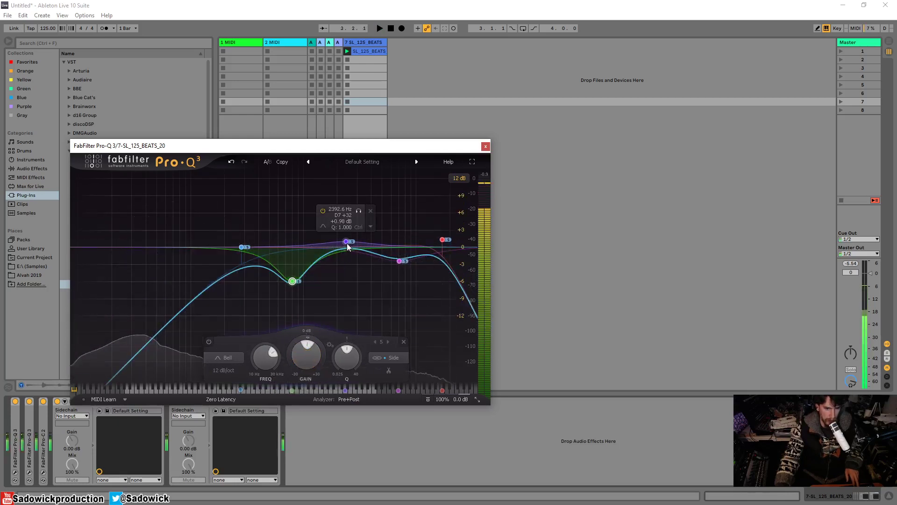
key(space)
drag(359, 212, 360, 212)
click(242, 247)
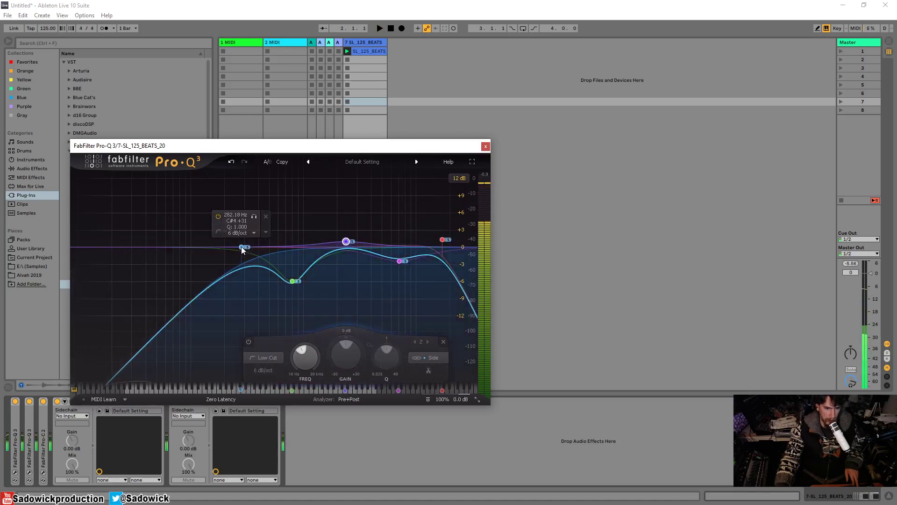
drag(253, 217, 250, 250)
key(space)
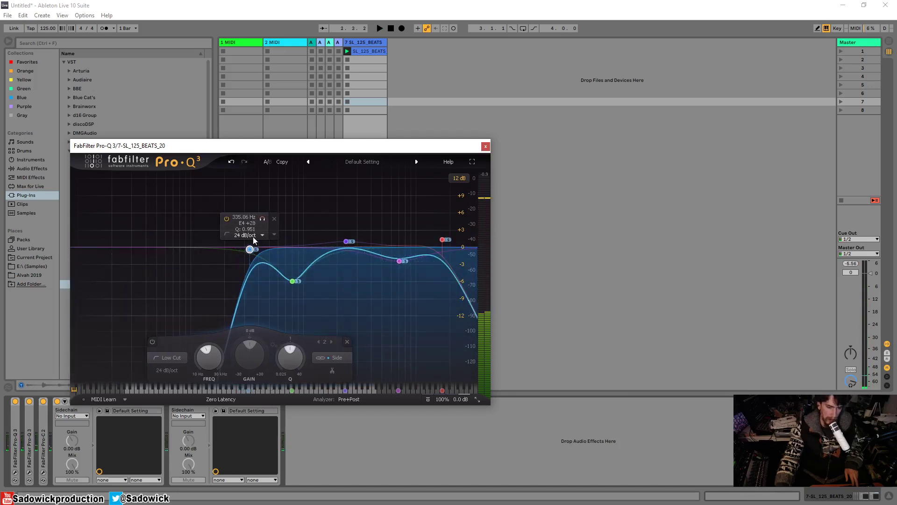
Move the low cut up to about 362 Hz and close the EQ window.
key(space)
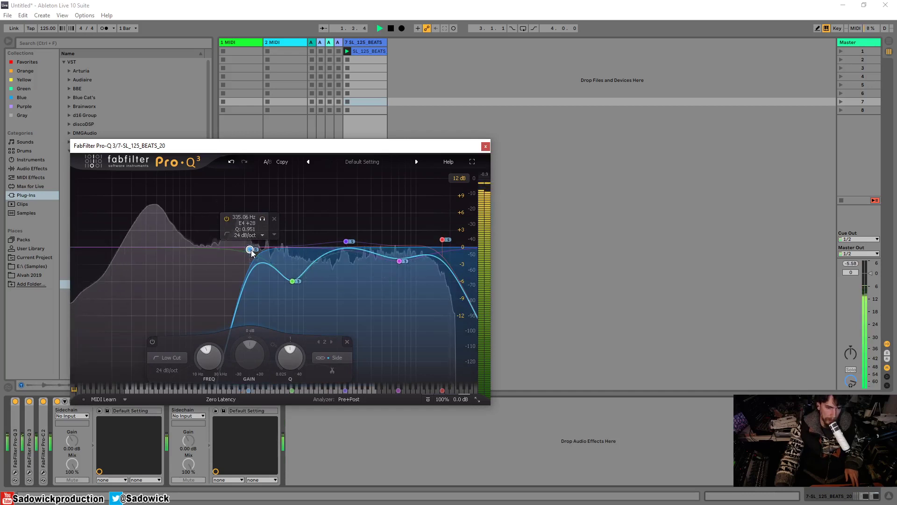
mouse_move(251, 253)
mouse_down()
mouse_move(311, 250)
mouse_move(256, 248)
mouse_up()
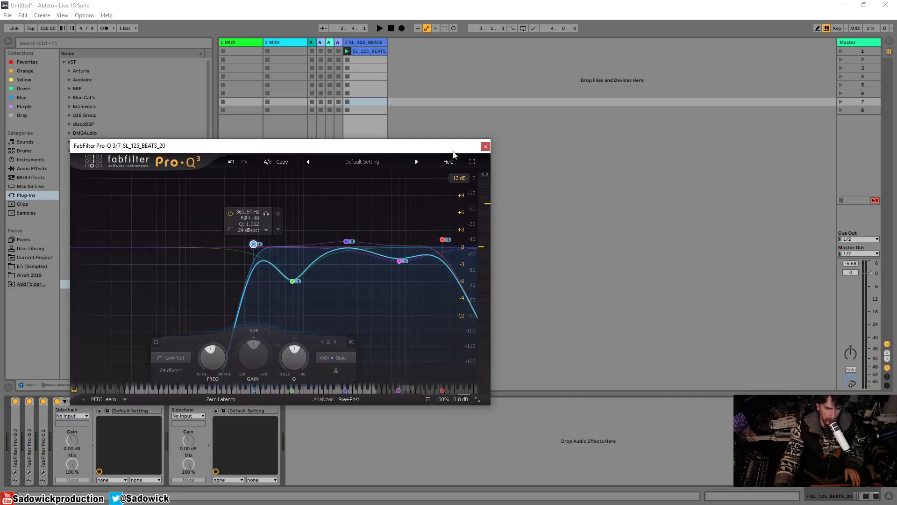
key(space)
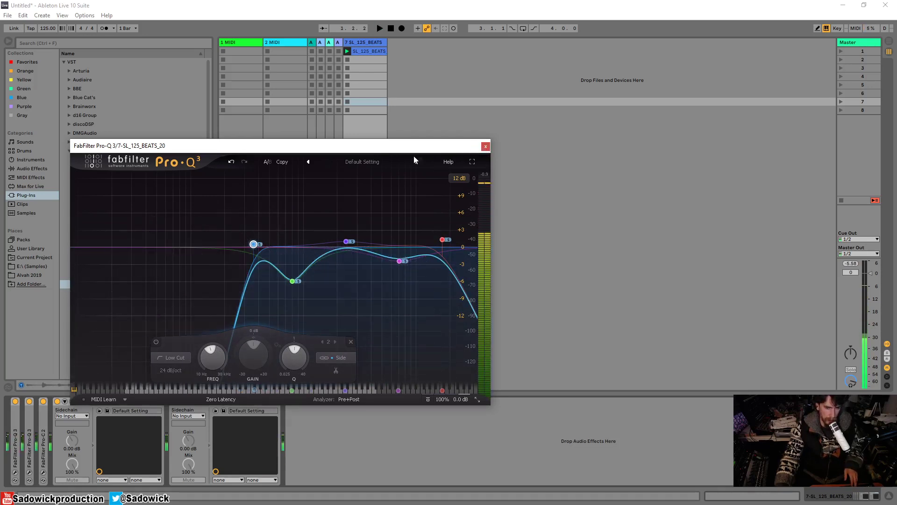
drag(413, 151, 423, 110)
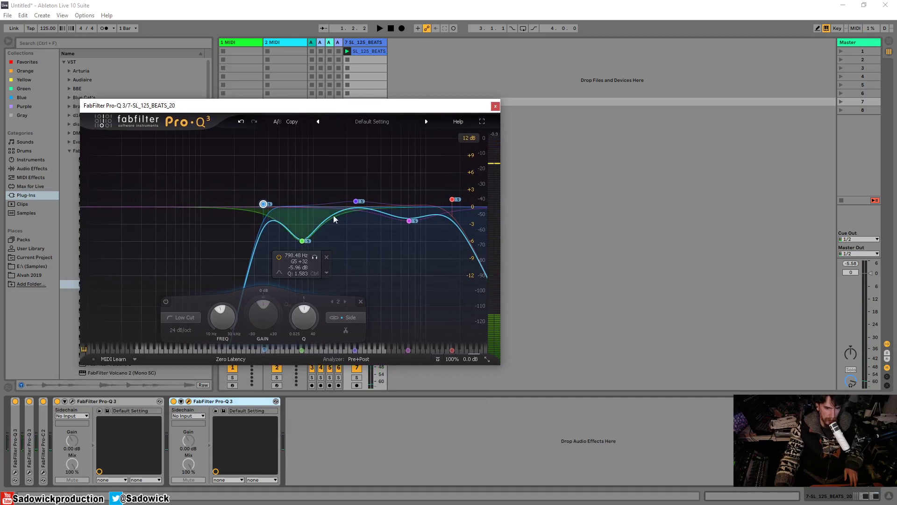
click(495, 107)
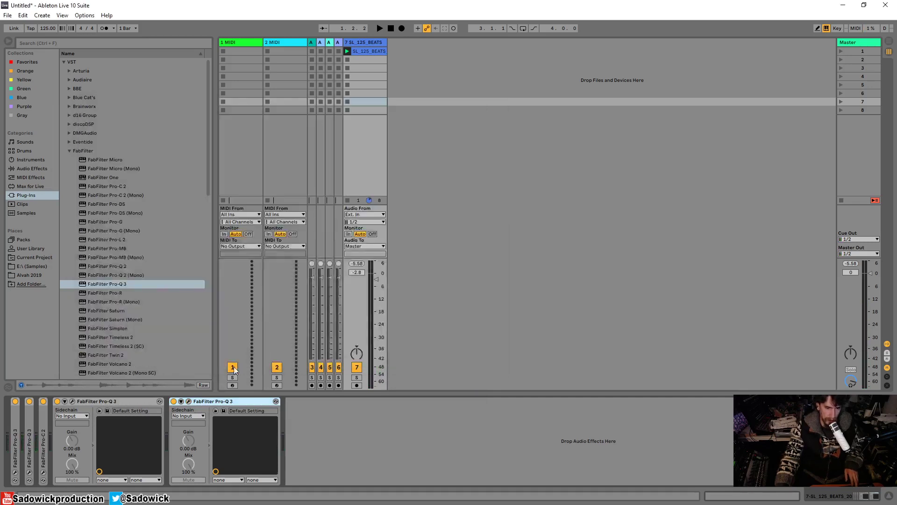
Collapse both expanded Pro-Q 3 devices and add another Pro-Q 3 to the chain.
double_click(200, 401)
double_click(121, 400)
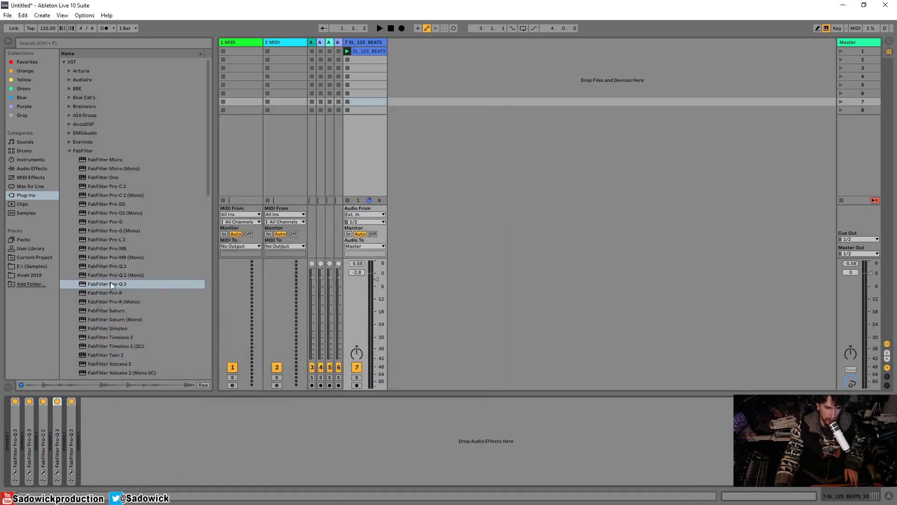
drag(110, 284, 161, 436)
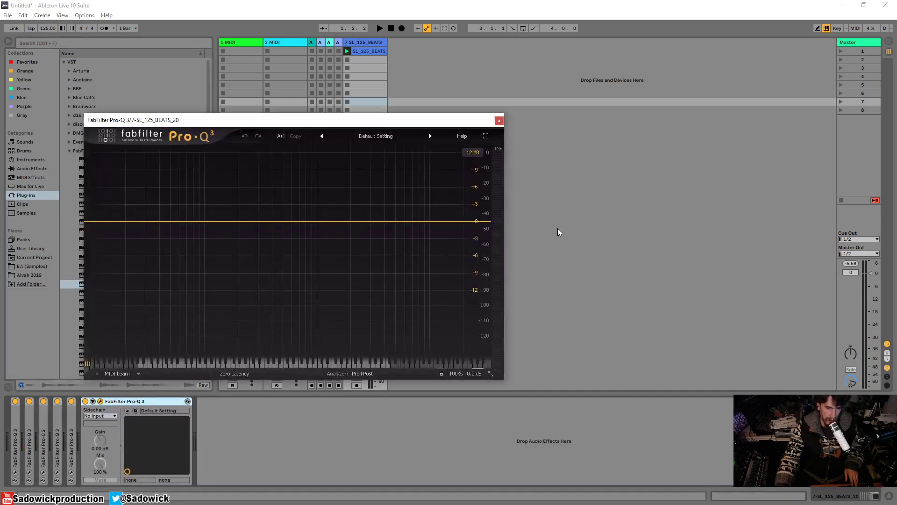
Add a right-channel bell boosting about 2.8 dB near 1.3 kHz.
click(363, 221)
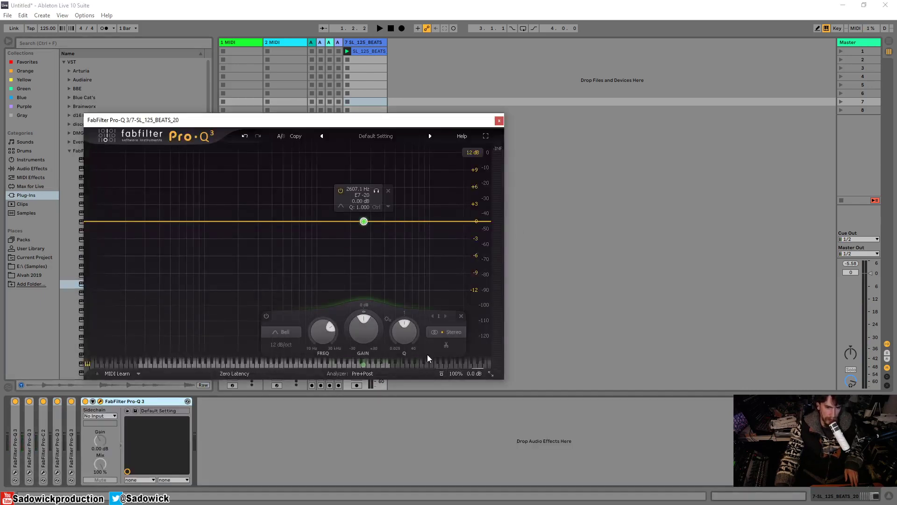
click(457, 281)
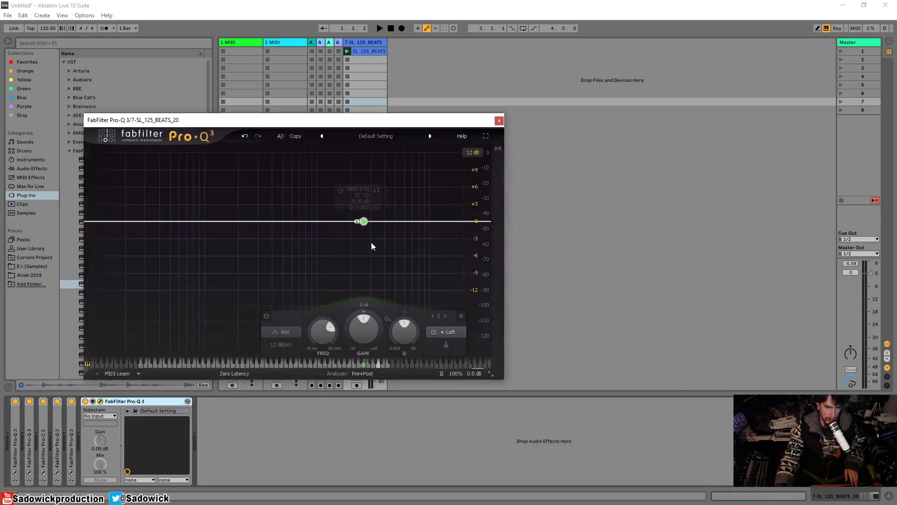
drag(363, 221, 362, 210)
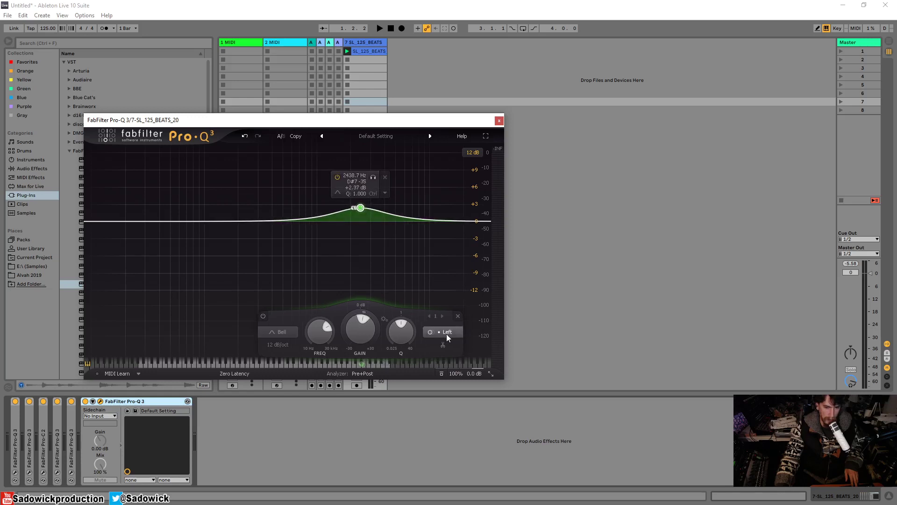
click(449, 291)
drag(360, 208, 331, 206)
Add a left-channel dip of about -1.5 dB near 3.9 kHz and settle the right boost near 1665 Hz.
drag(382, 219, 383, 241)
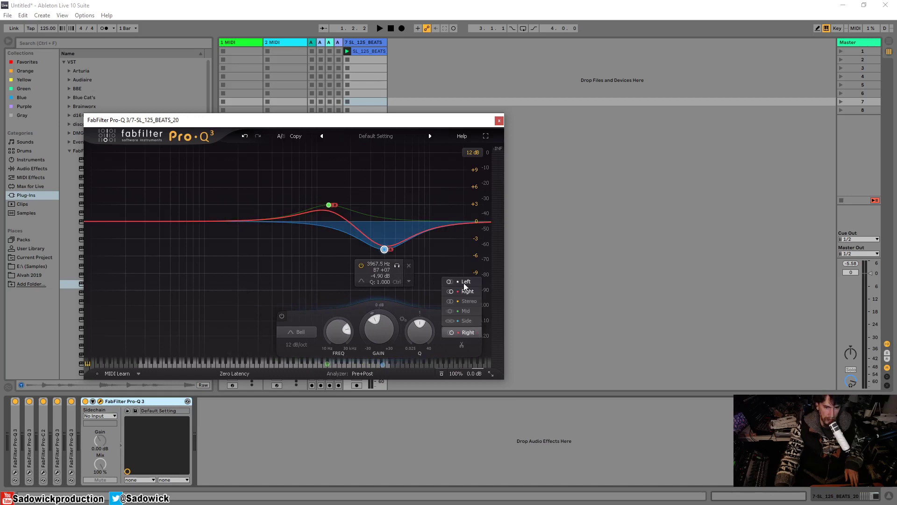
click(465, 282)
key(space)
click(397, 267)
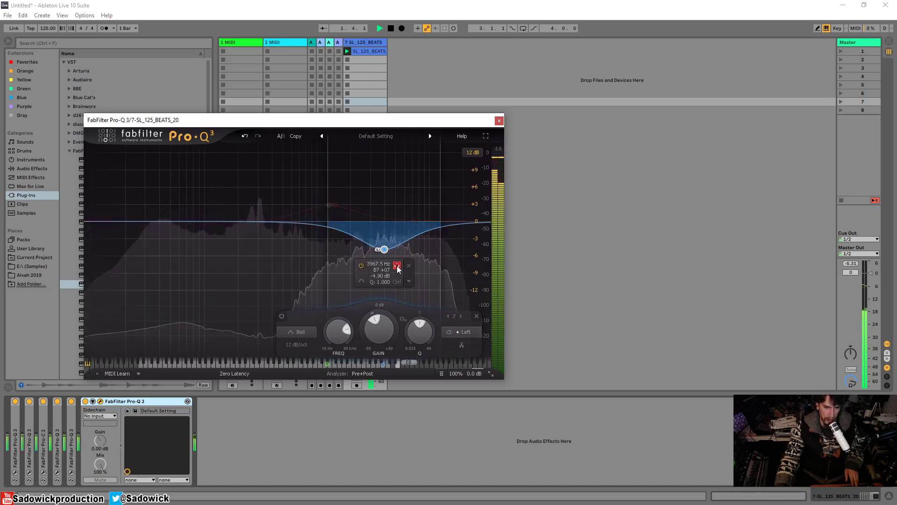
drag(385, 249, 384, 230)
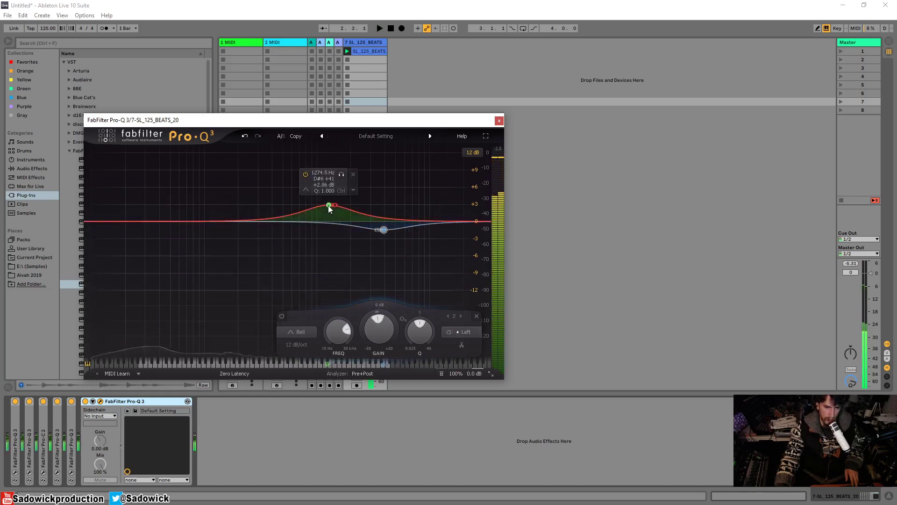
drag(330, 206, 338, 217)
key(space)
click(349, 187)
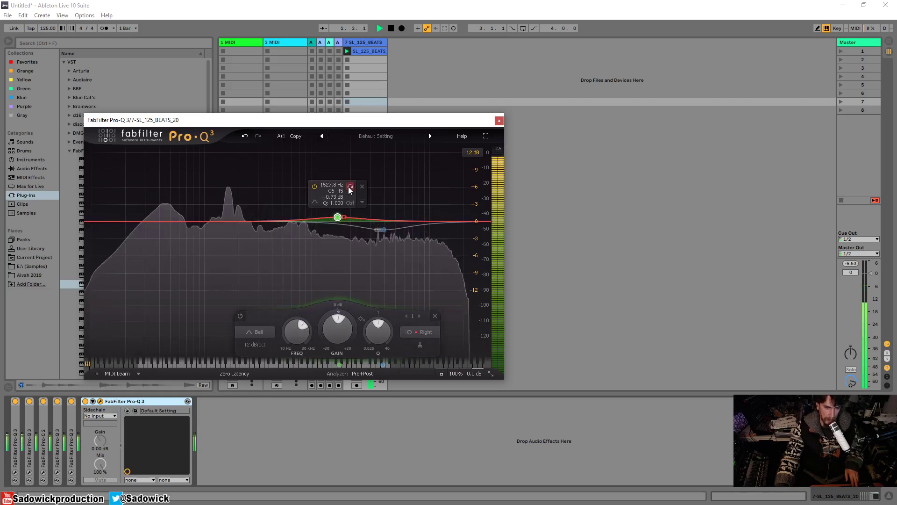
mouse_move(337, 217)
mouse_down()
mouse_move(301, 219)
mouse_move(279, 198)
mouse_move(250, 196)
mouse_move(342, 213)
mouse_up()
key(space)
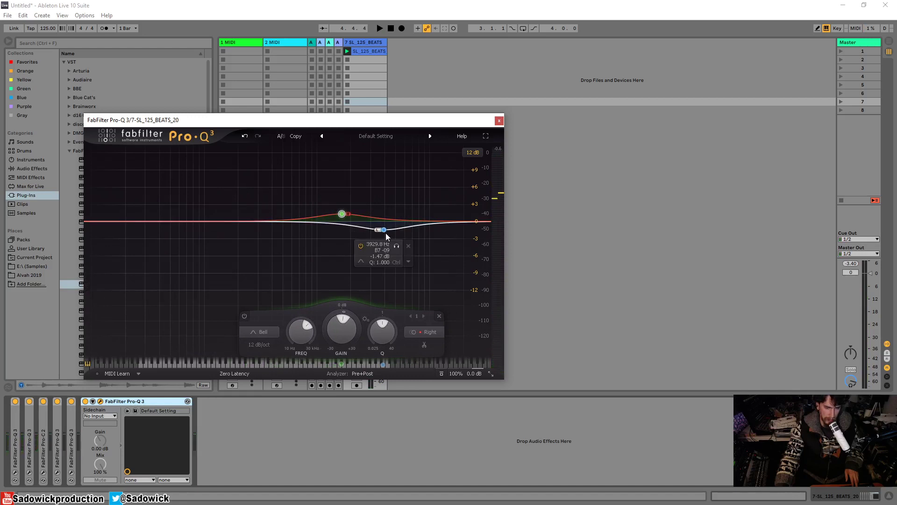
Shape the top end with a small boost near 6 kHz, band 1 near 7 kHz, and a left-channel high shelf.
drag(383, 230, 403, 235)
key(space)
drag(342, 213, 426, 216)
key(space)
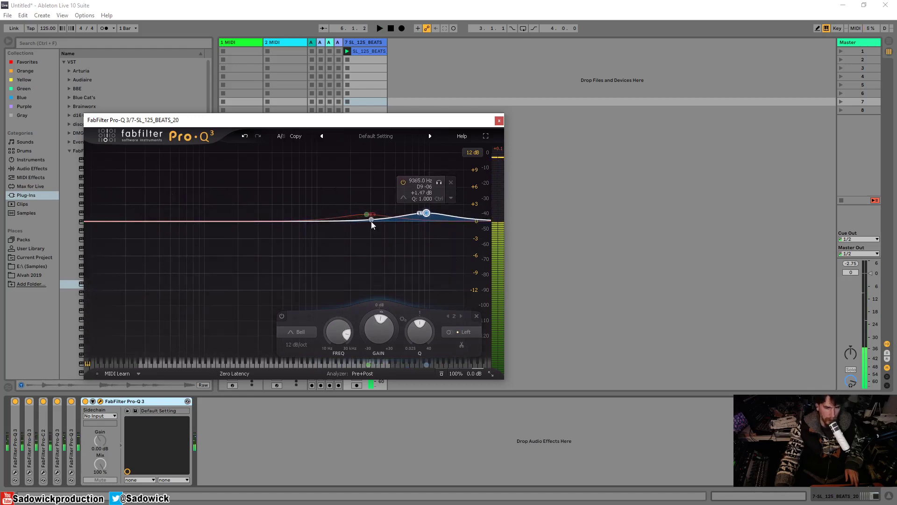
drag(367, 214, 334, 238)
drag(447, 215, 393, 234)
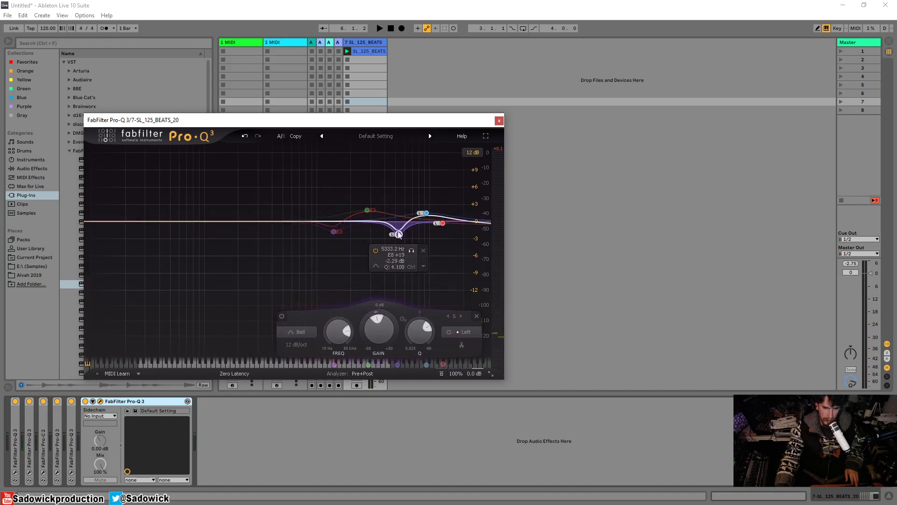
Add a stereo bell boost around 800 Hz, then A/B the EQ and the 739.79 Hz band.
drag(303, 224, 306, 217)
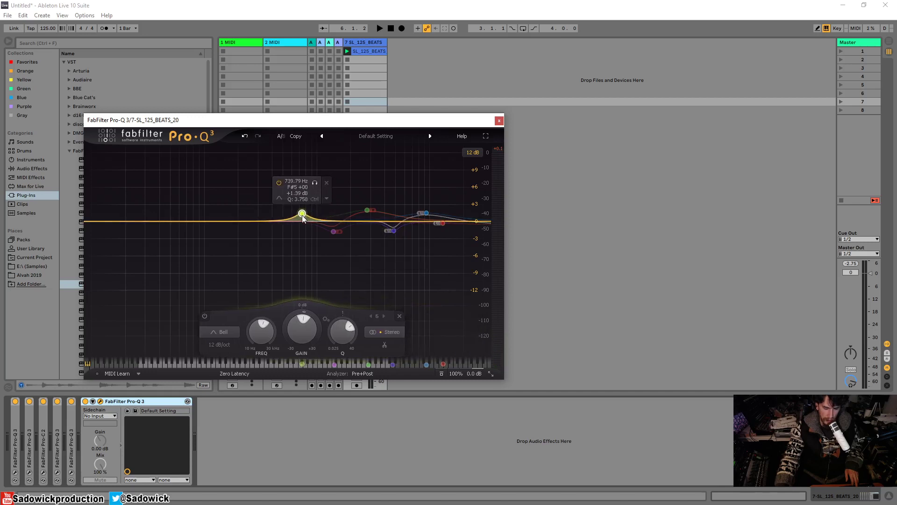
key(space)
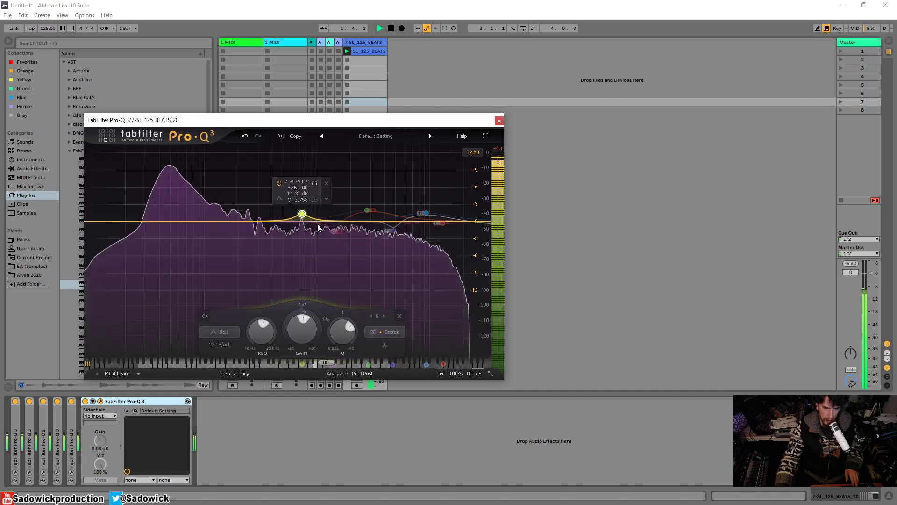
click(85, 402)
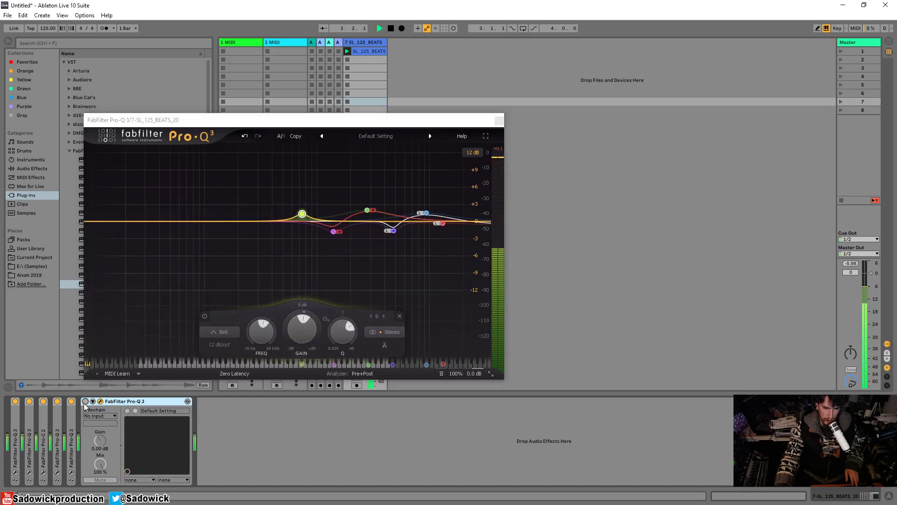
click(85, 402)
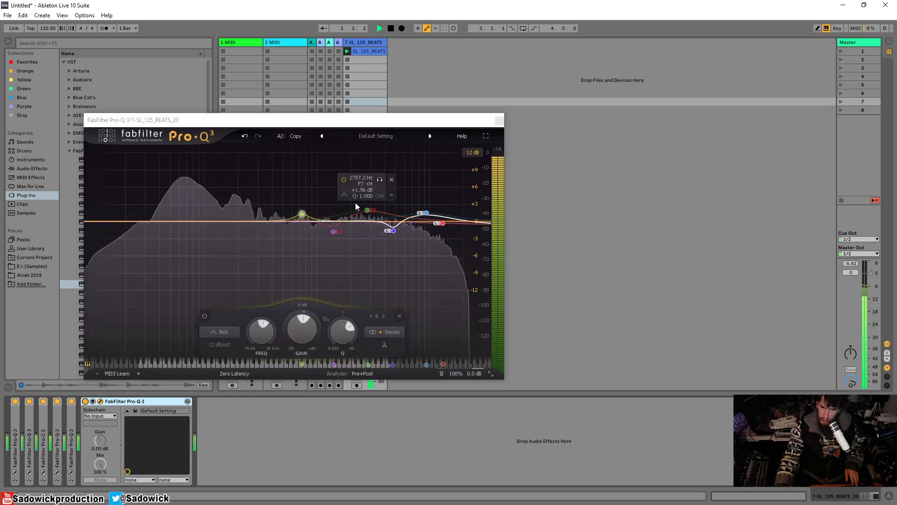
click(280, 183)
click(279, 182)
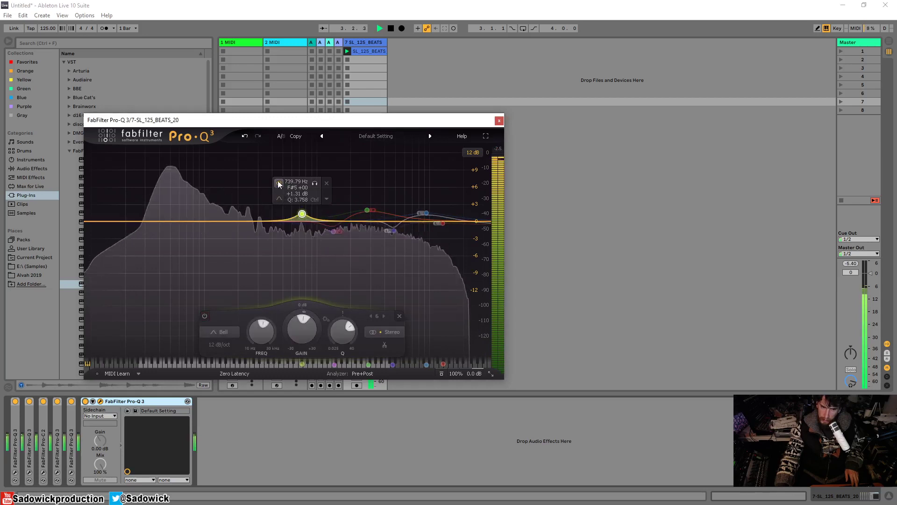
Scale all band gains closer to 0 dB and set the display range to 3 dB.
drag(258, 161, 491, 281)
mouse_move(429, 214)
mouse_down()
mouse_move(327, 155)
mouse_move(420, 145)
mouse_move(408, 219)
mouse_move(393, 196)
mouse_move(402, 241)
mouse_move(377, 229)
mouse_move(398, 231)
mouse_move(422, 206)
mouse_move(420, 216)
mouse_up()
key(space)
click(472, 153)
click(486, 174)
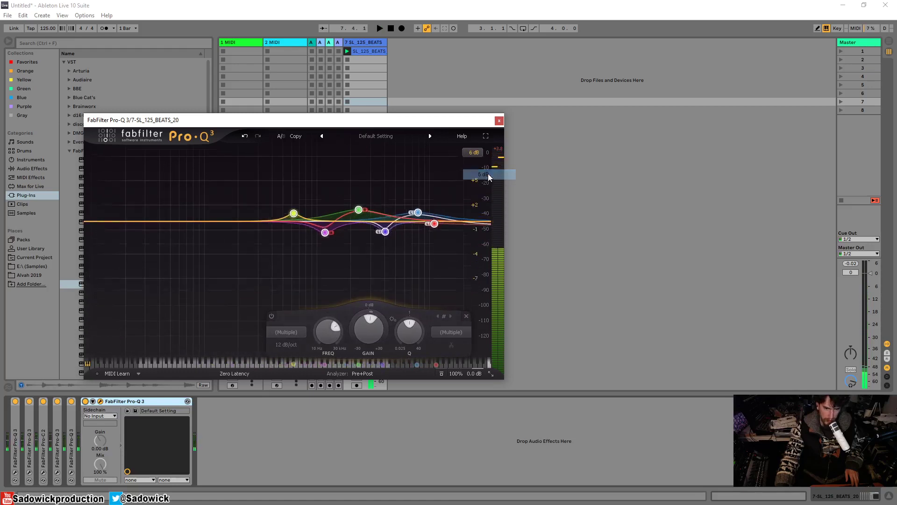
click(483, 165)
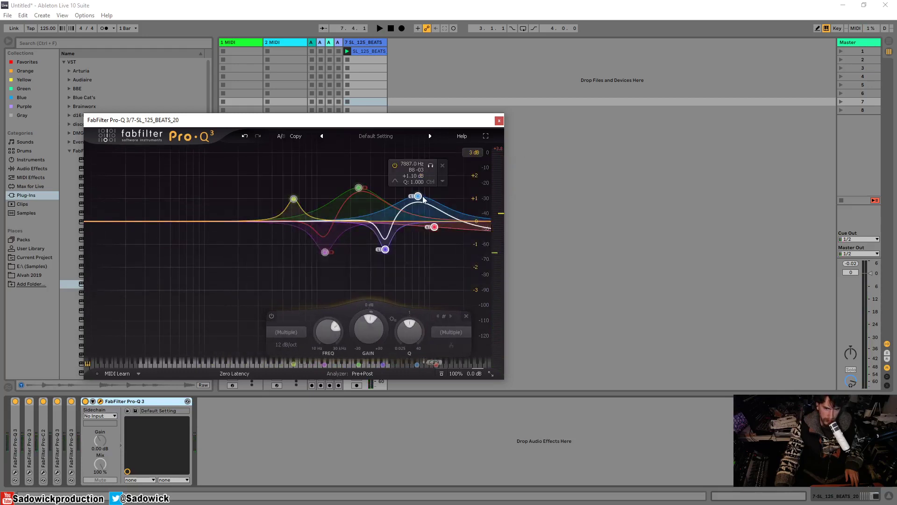
Shift all bands lower in frequency, widen the yellow band's Q to 3.113, and solo it.
drag(418, 197, 406, 210)
key(space)
click(284, 209)
scroll(284, 209, down, 5)
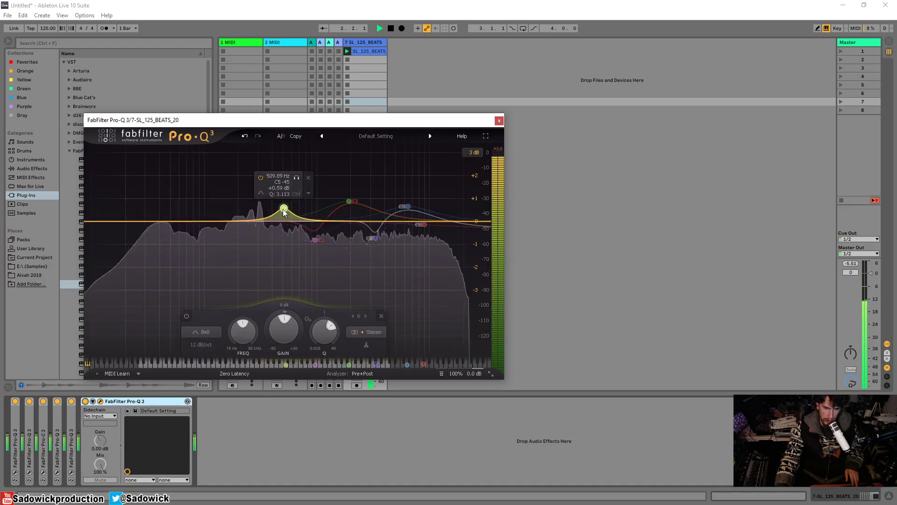
click(296, 178)
key(space)
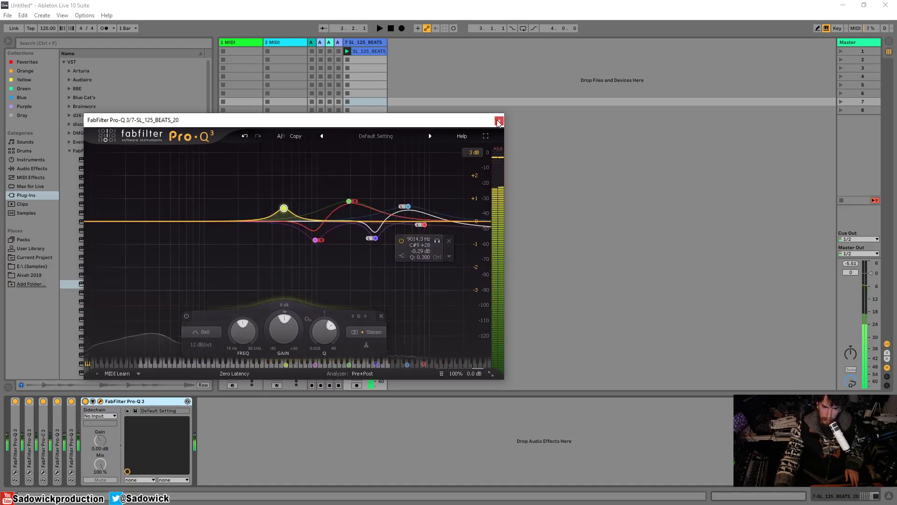
Close and fold the Pro-Q 3, then group the six FabFilter devices into an Audio Effect Rack with Ctrl+G.
click(499, 121)
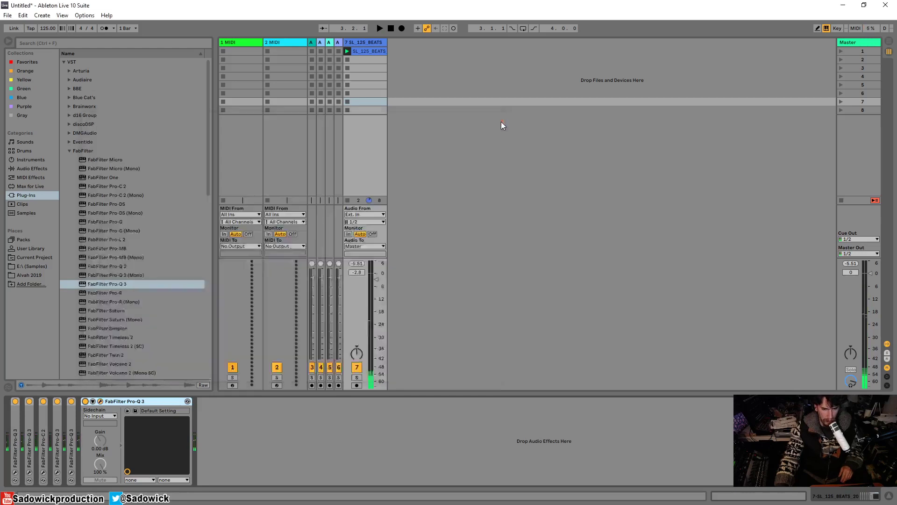
double_click(129, 401)
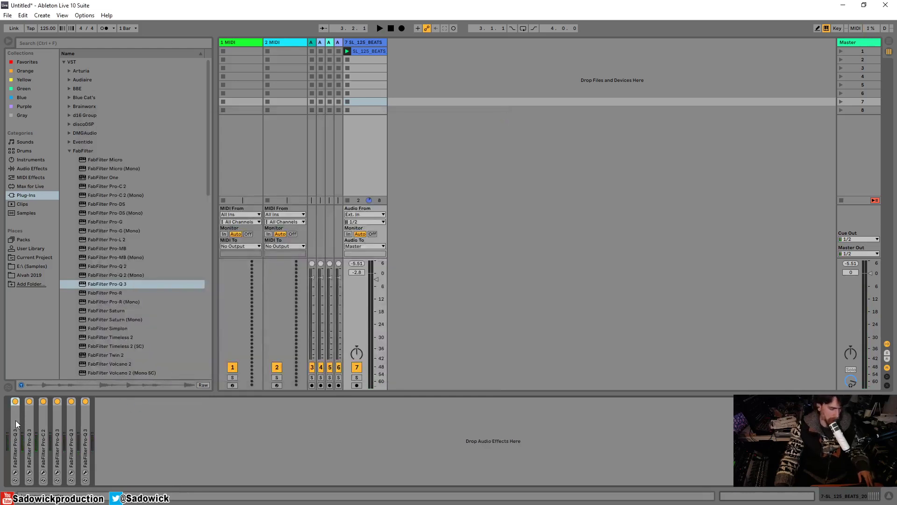
right_click(83, 422)
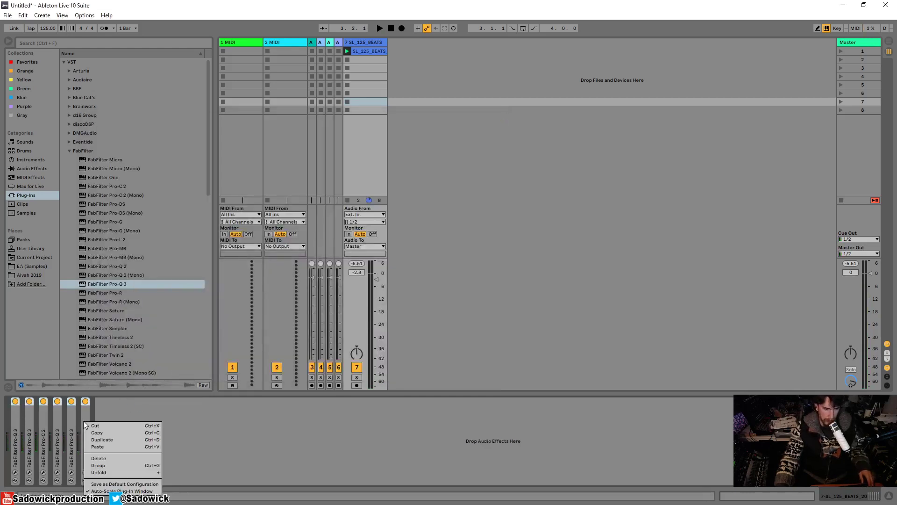
key(ctrl+g)
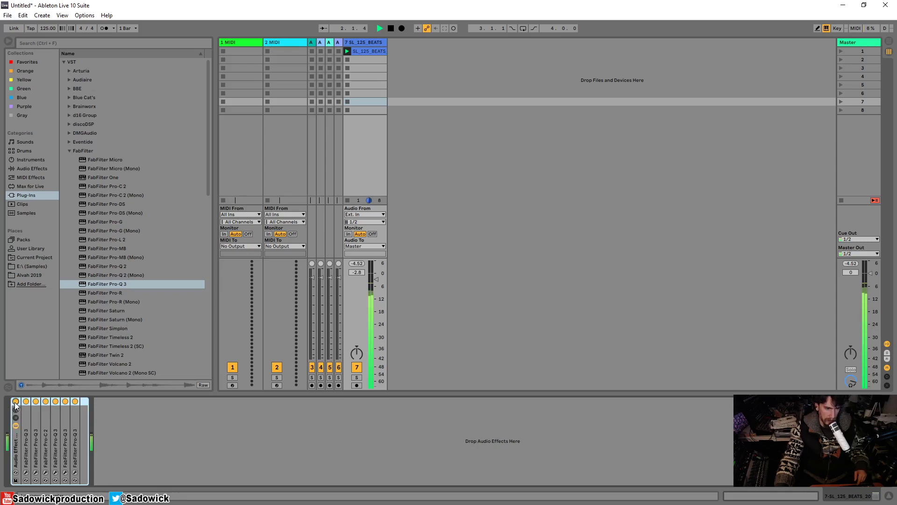
Expand and open the side Pro-Q 3, then raise its green band to about 0 dB.
double_click(74, 421)
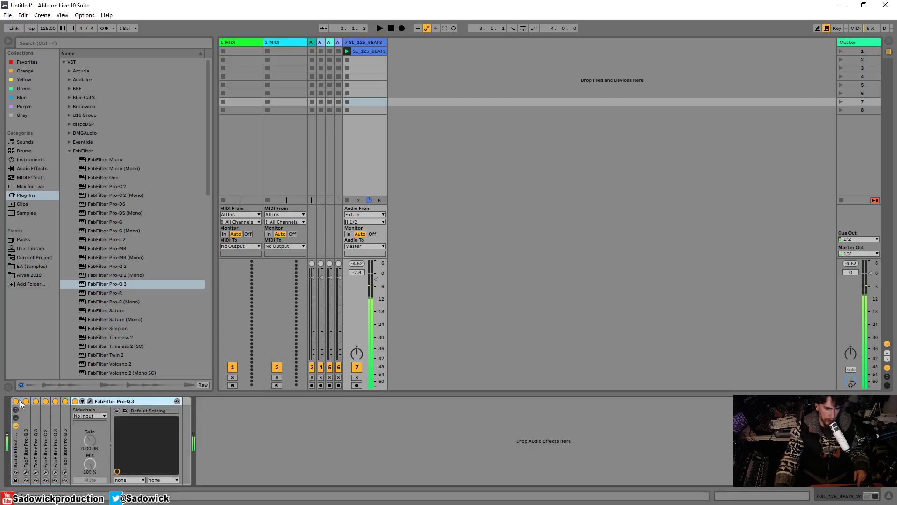
double_click(64, 414)
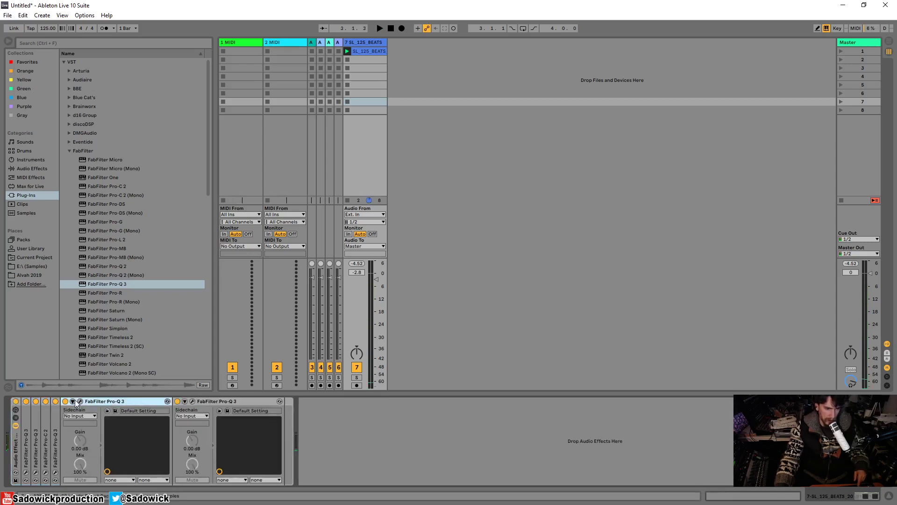
click(80, 401)
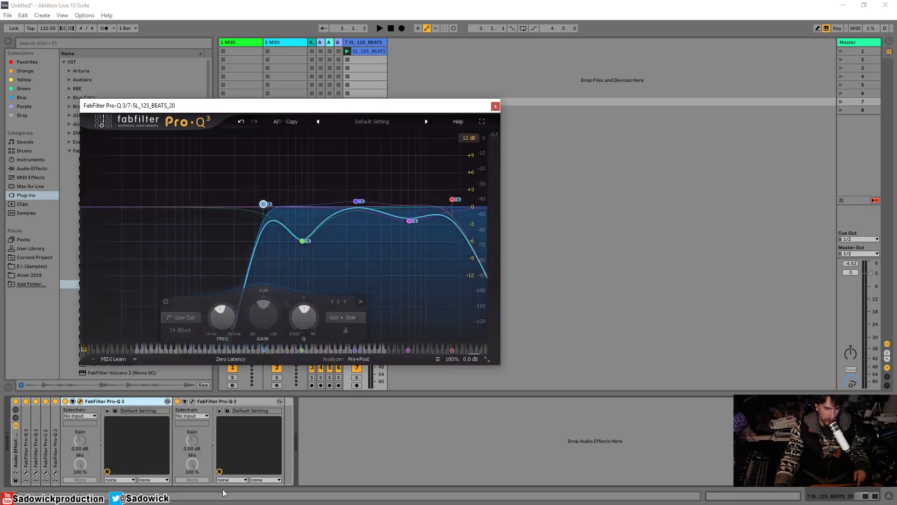
key(space)
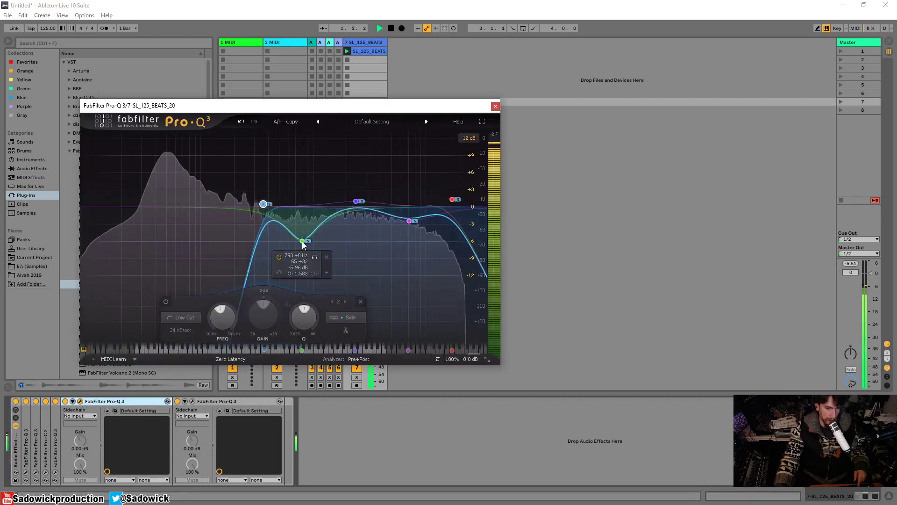
drag(303, 241, 236, 209)
key(space)
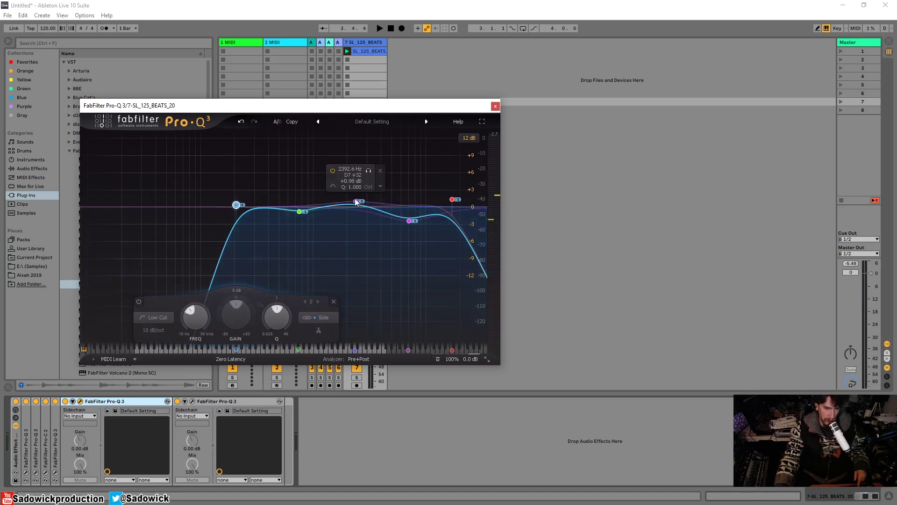
key(space)
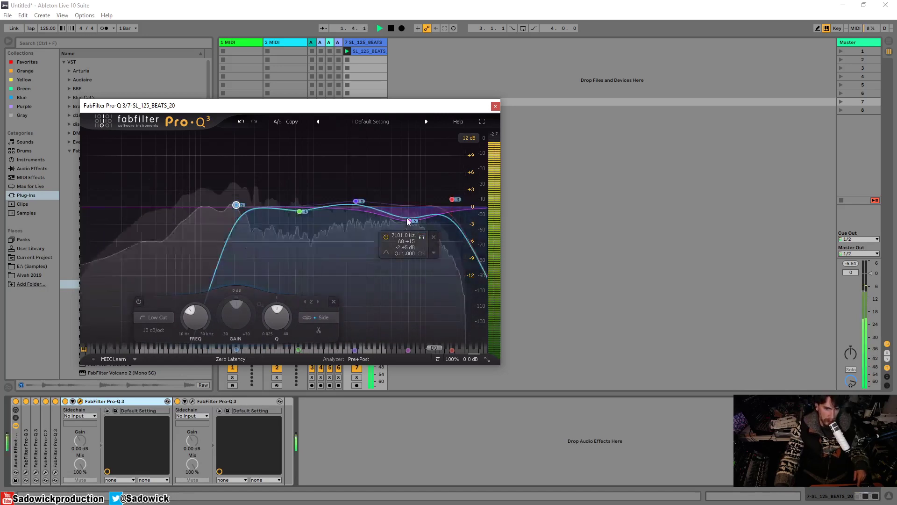
Set the magenta band to -1.47 dB and compare with the rack bypassed.
mouse_move(409, 221)
mouse_down()
mouse_move(411, 180)
mouse_move(406, 214)
mouse_up()
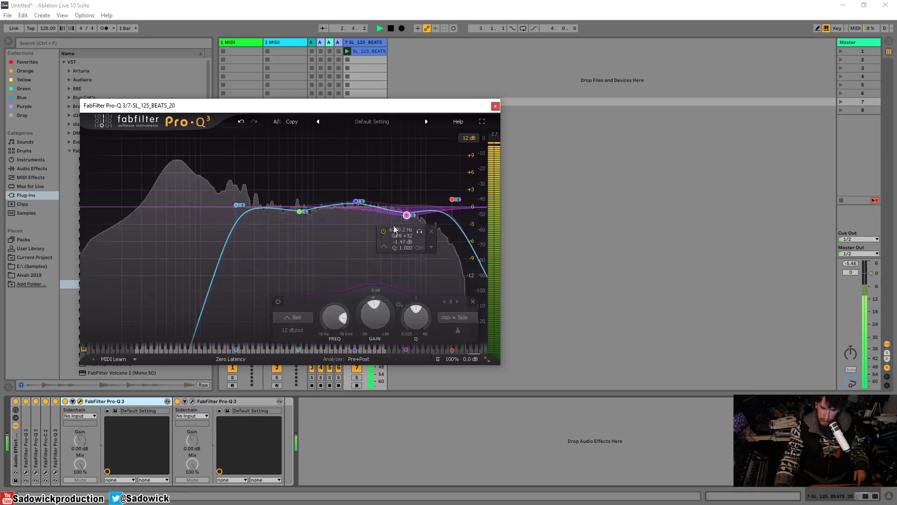
click(177, 402)
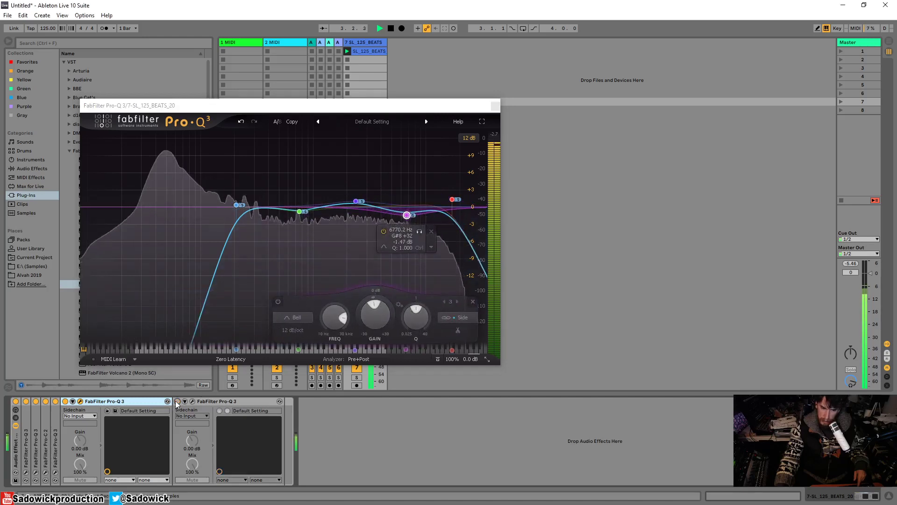
click(15, 402)
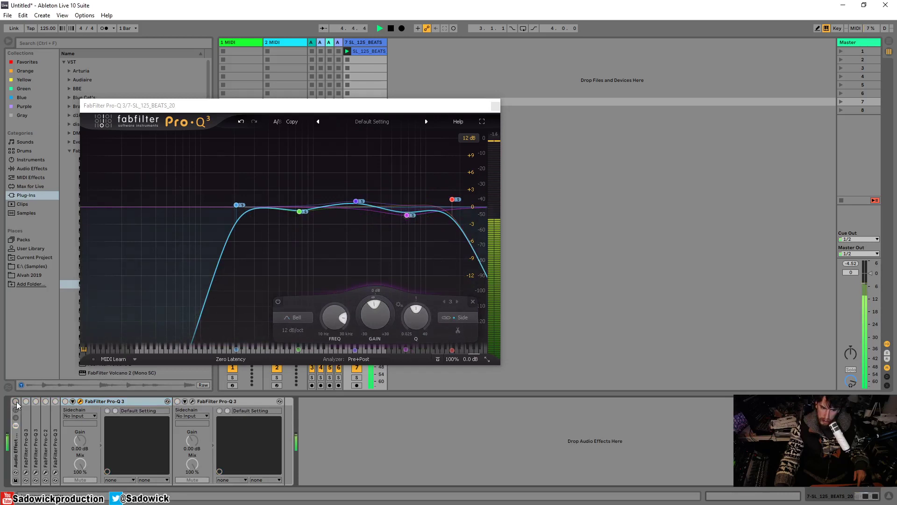
click(16, 402)
click(81, 402)
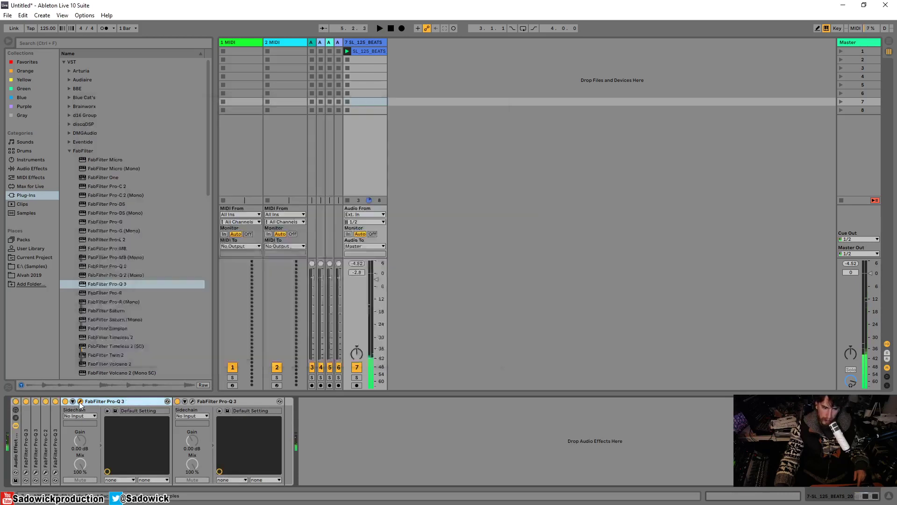
click(80, 402)
Try the low cut at 239.92 Hz, then settle it at 207.93 Hz.
mouse_move(236, 208)
mouse_down()
mouse_move(279, 209)
mouse_move(249, 216)
mouse_up()
key(space)
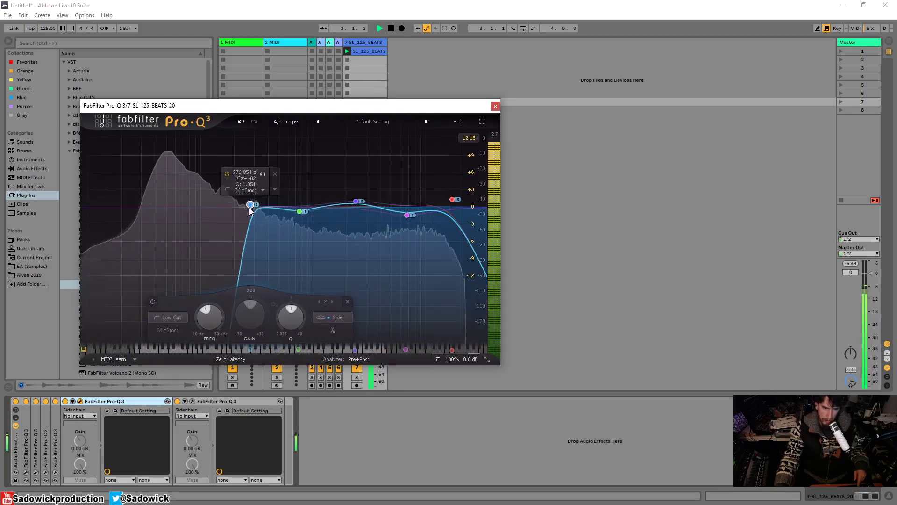
drag(250, 210, 271, 208)
key(space)
Close the Pro-Q 3 editor and fold the expanded Pro-Q 3 devices into narrow strips.
click(495, 107)
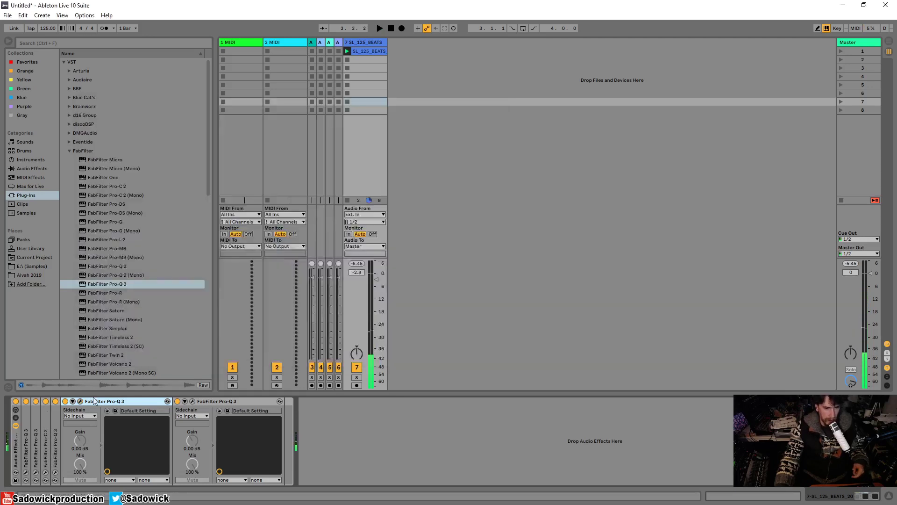
click(72, 401)
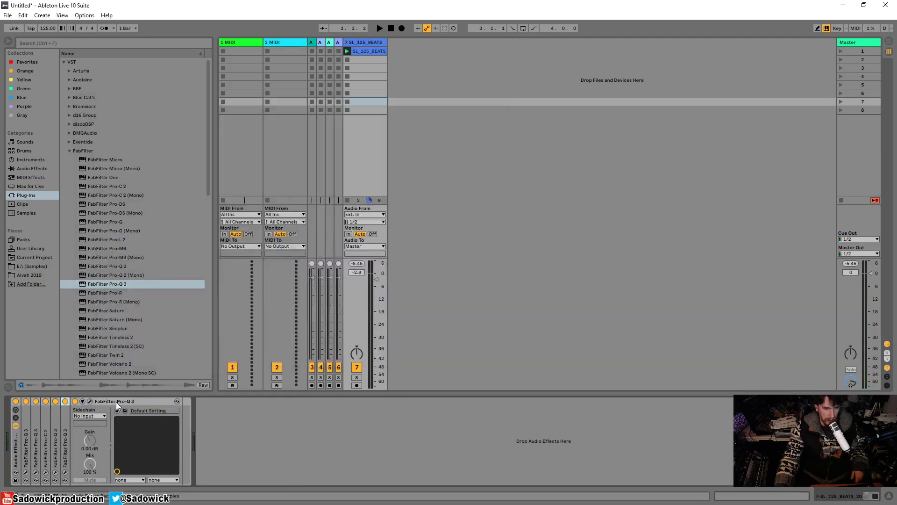
double_click(116, 402)
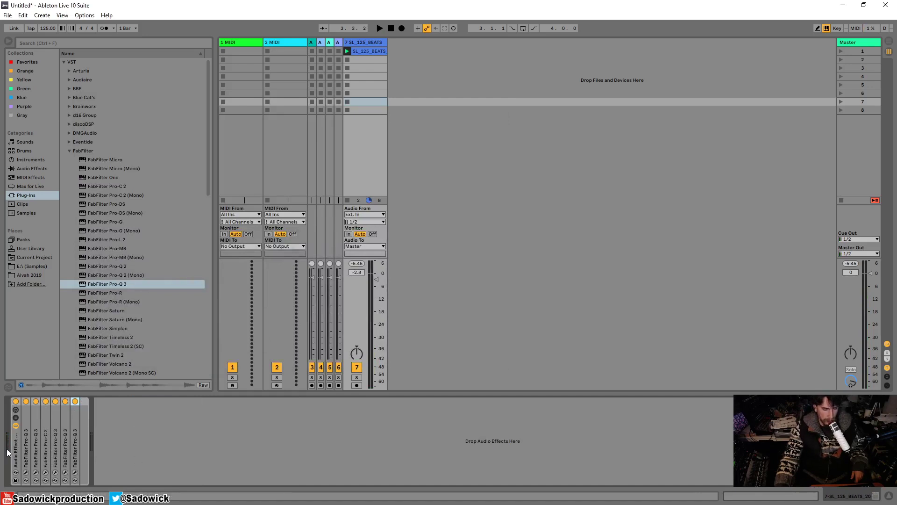
Toggle the rack devices on and off to compare, leaving the last device off, and play.
click(26, 400)
click(75, 401)
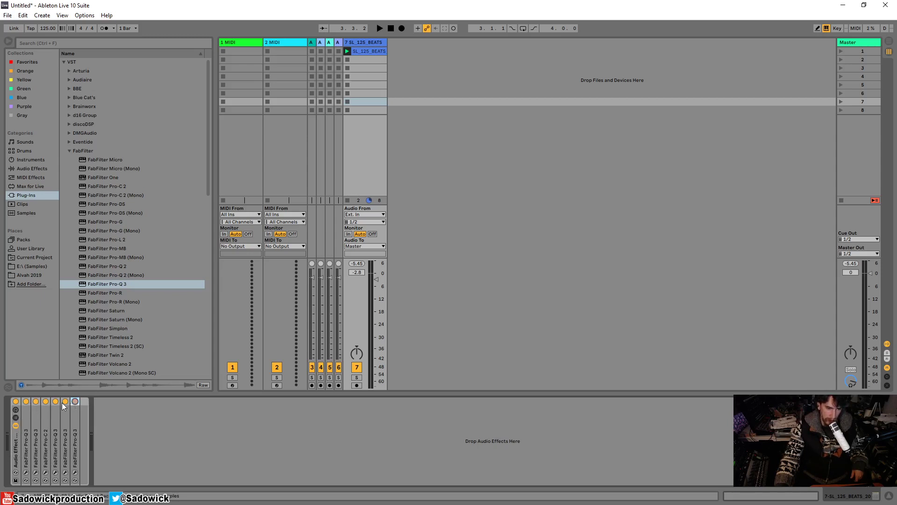
click(35, 401)
click(26, 401)
click(26, 401)
click(25, 401)
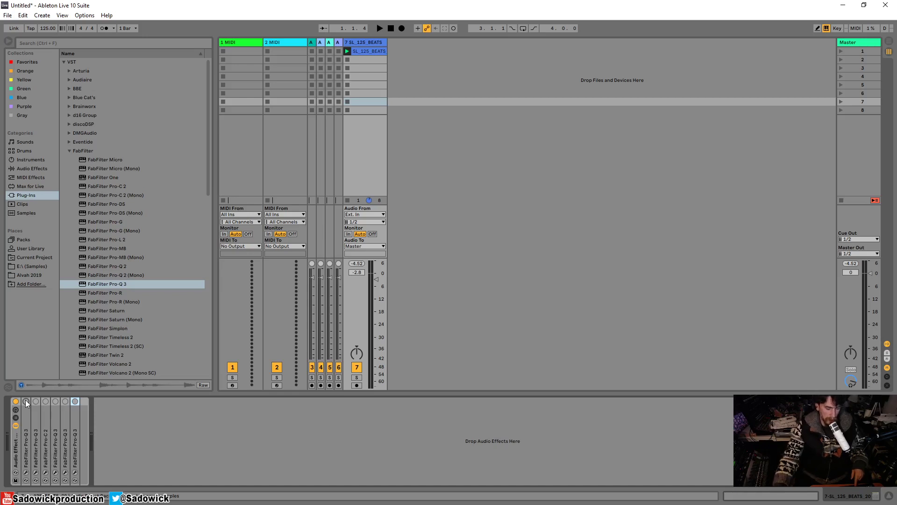
key(space)
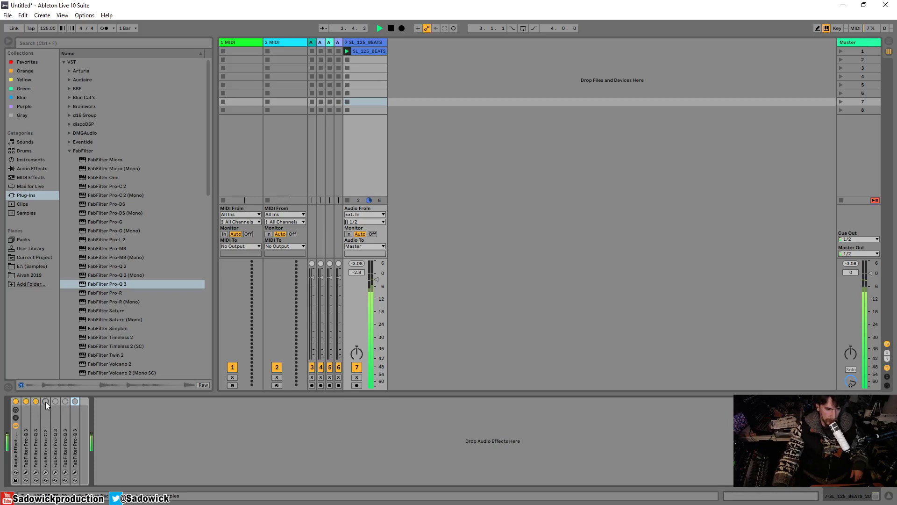
Switch the last Pro-Q 3 back on, A/B the whole rack, and stop playback.
click(75, 401)
click(15, 401)
click(15, 401)
key(space)
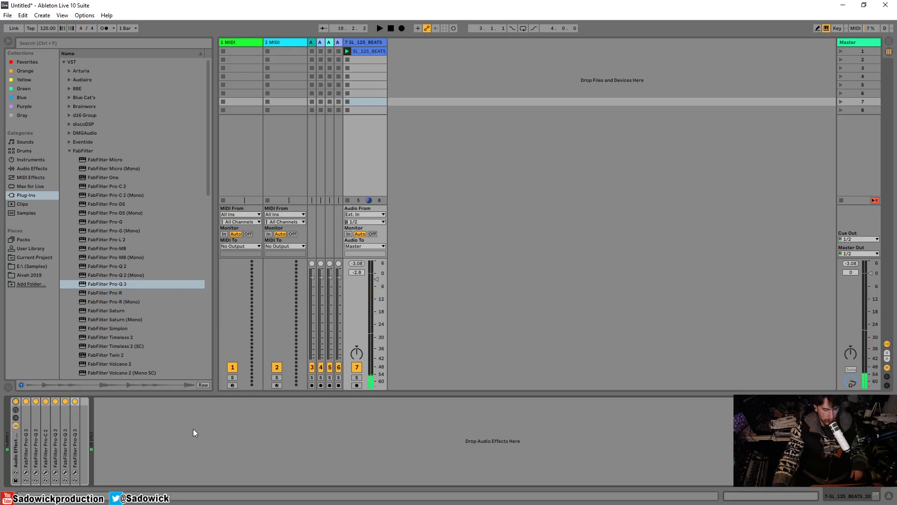